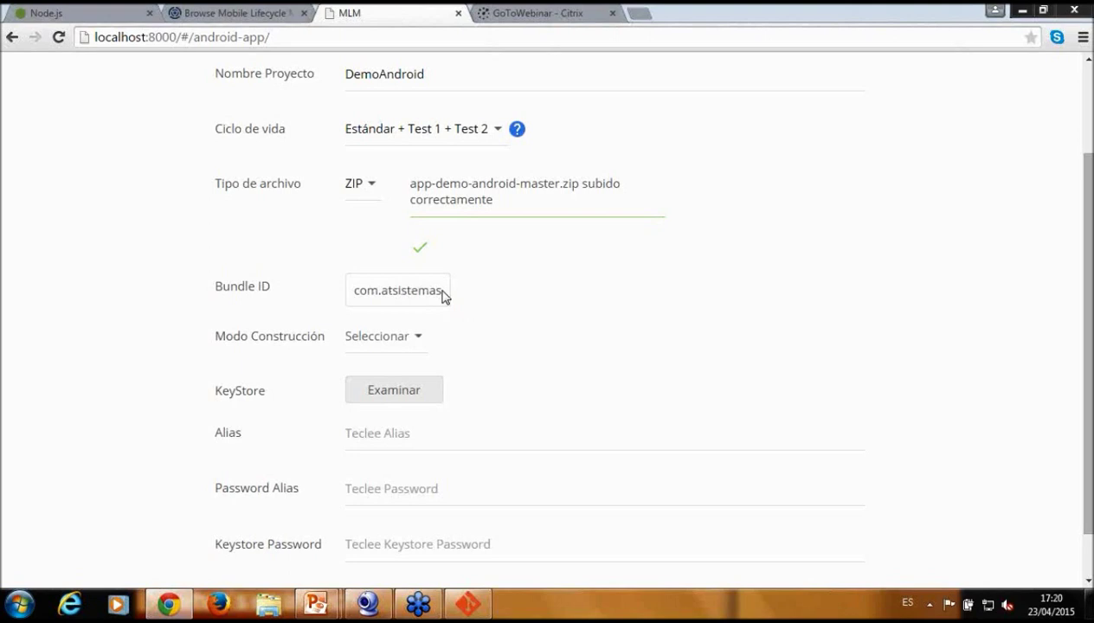
Set the Android project's build mode (Modo Construcción) to Release and save the DemoAndroid project
{"action": "scroll", "coordinate": [493, 307], "scroll_direction": "down", "scroll_amount": 1}
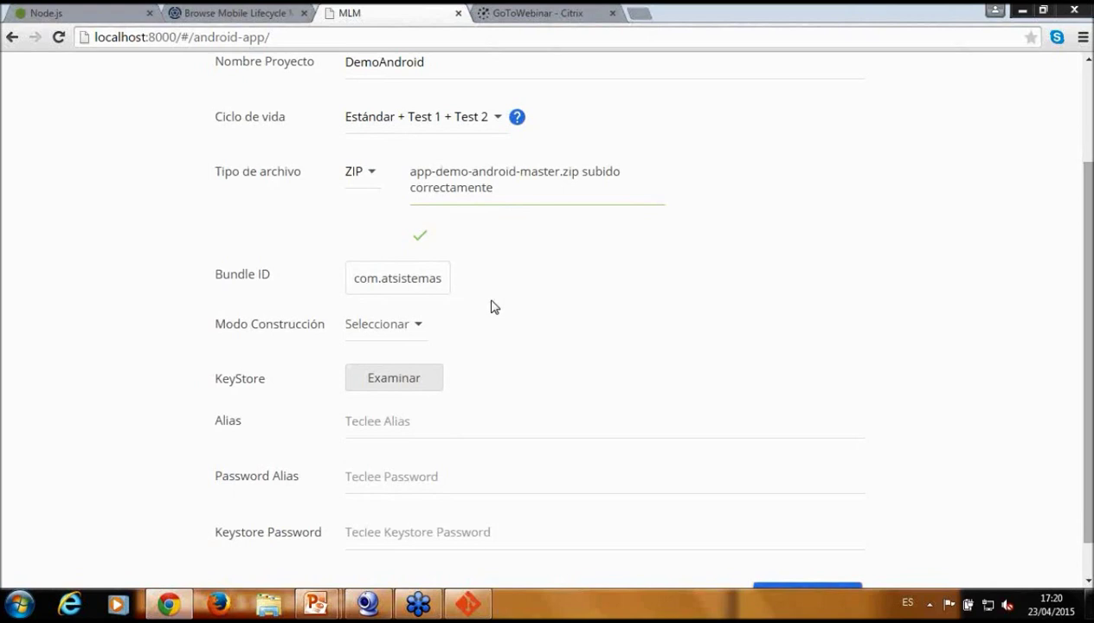
{"action": "scroll", "coordinate": [493, 306], "scroll_direction": "down", "scroll_amount": 1}
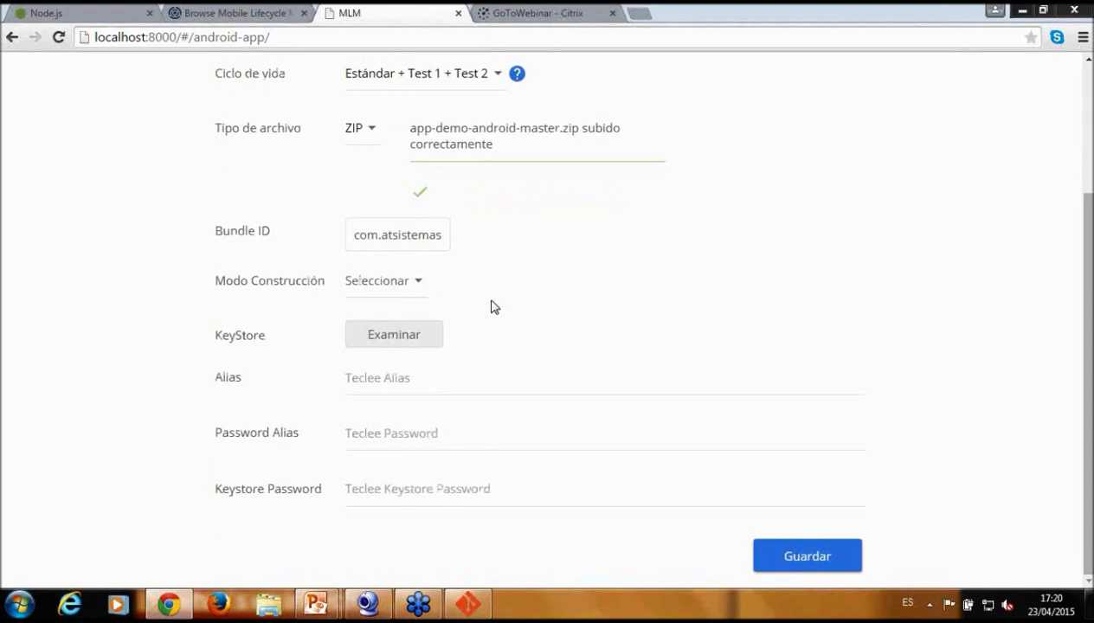
{"action": "left_click", "coordinate": [410, 292]}
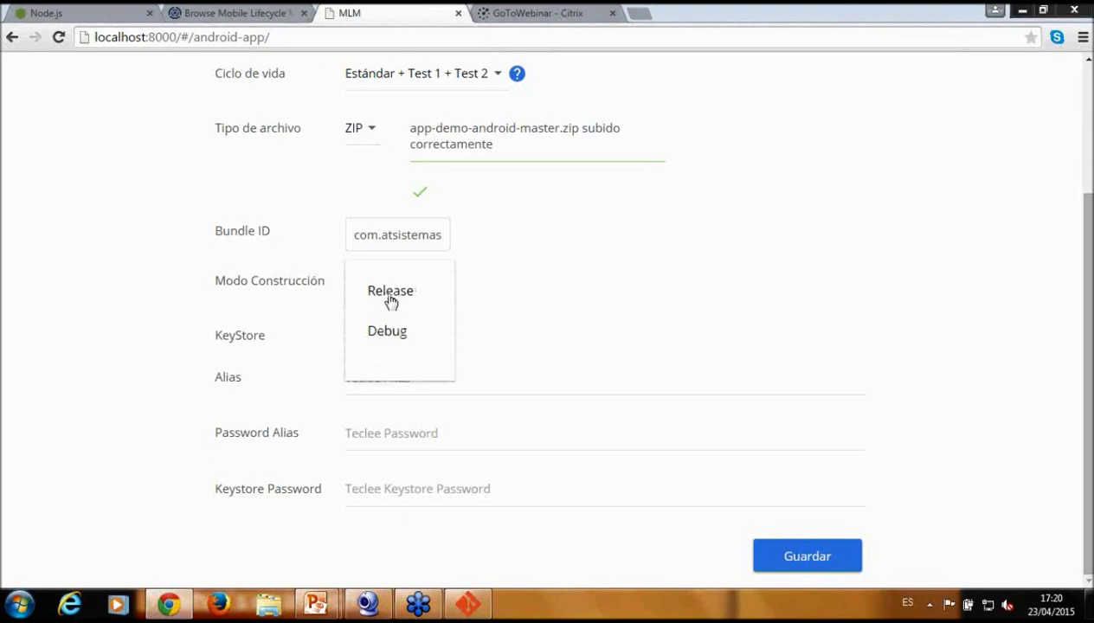
{"action": "left_click", "coordinate": [391, 294]}
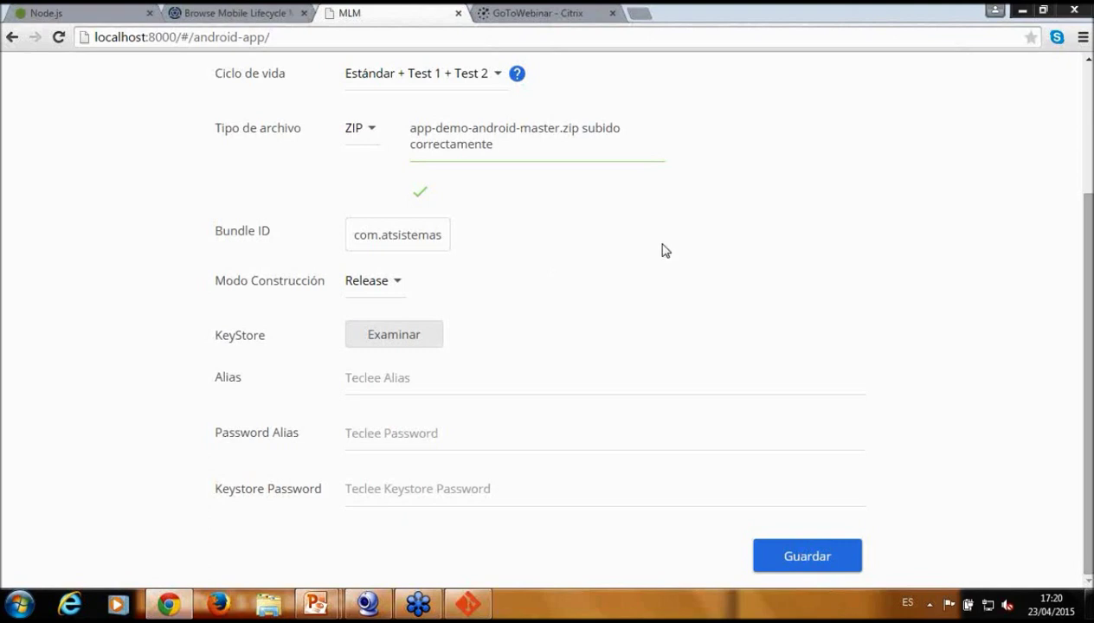
{"action": "scroll", "coordinate": [752, 266], "scroll_direction": "up", "scroll_amount": 1}
{"action": "scroll", "coordinate": [752, 267], "scroll_direction": "down", "scroll_amount": 1}
{"action": "left_click", "coordinate": [803, 558]}
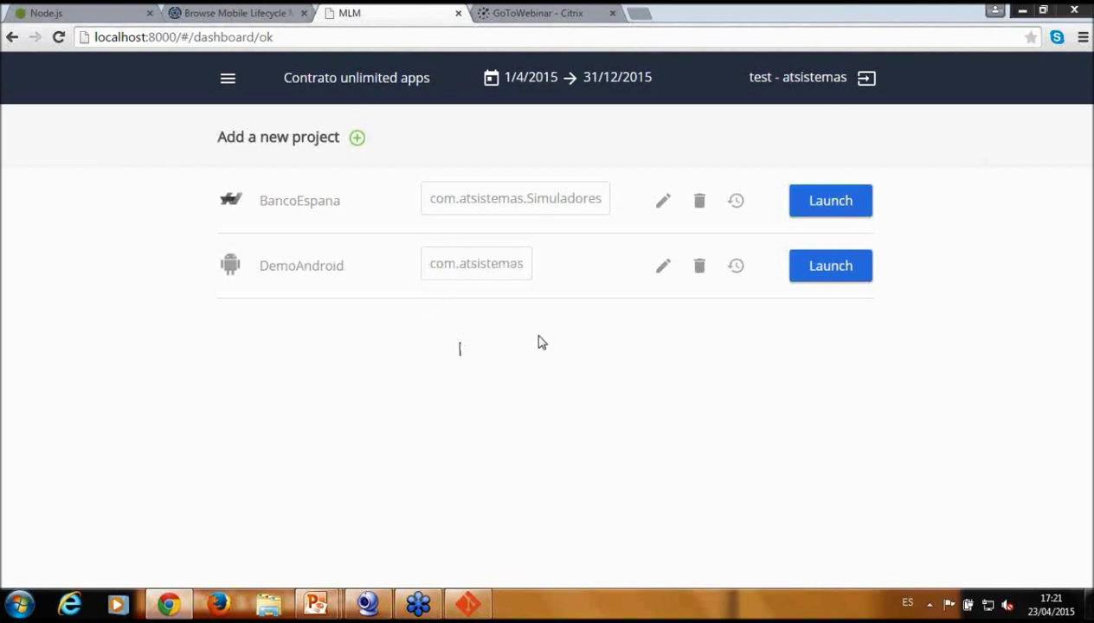
Review DemoAndroid's project settings, launch its build from the dashboard, and return to the project list
{"action": "left_click", "coordinate": [658, 275]}
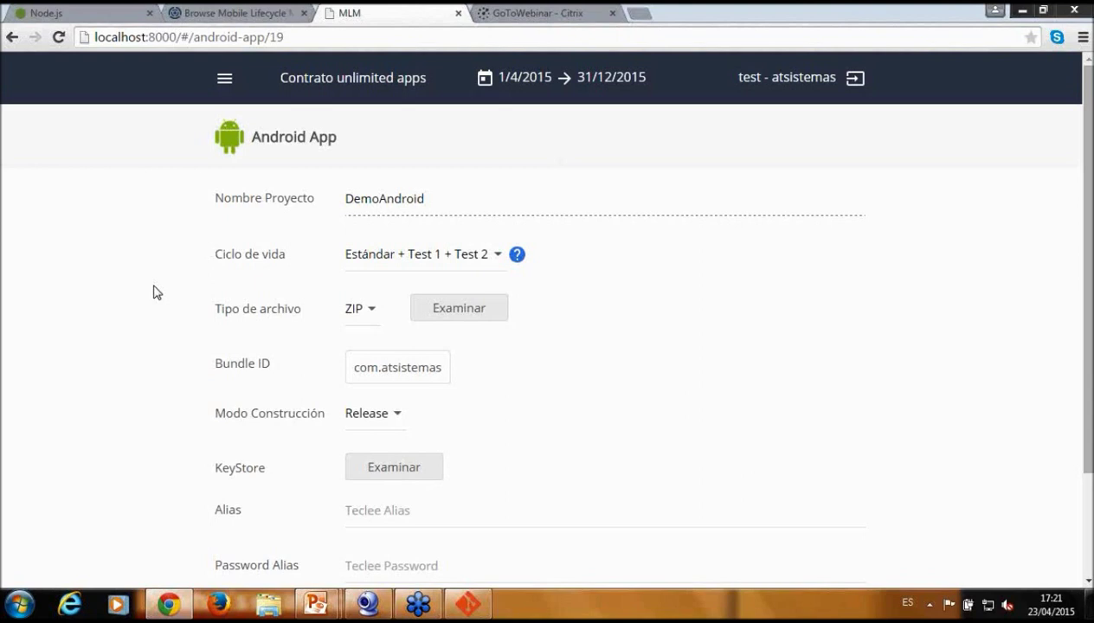
{"action": "left_click", "coordinate": [224, 78]}
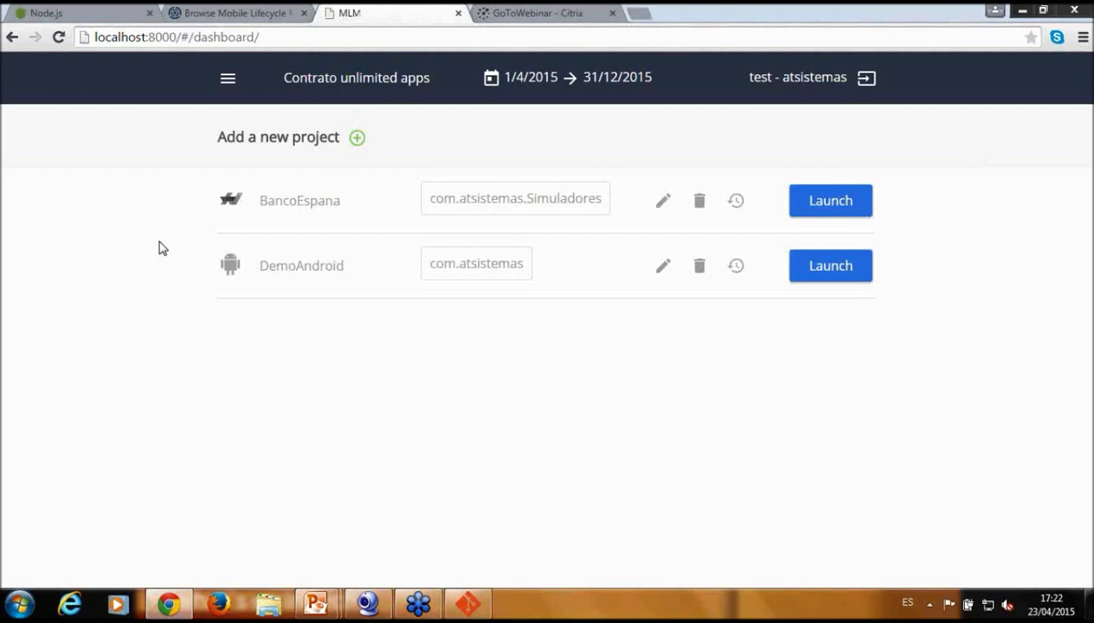
{"action": "left_click", "coordinate": [829, 275]}
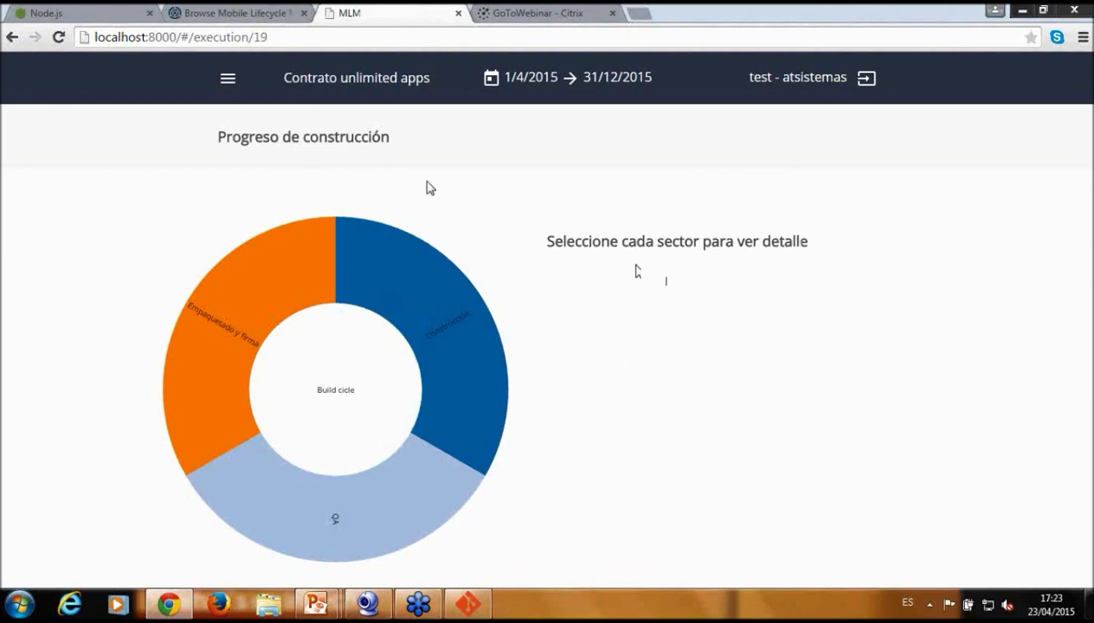
{"action": "left_click", "coordinate": [228, 80]}
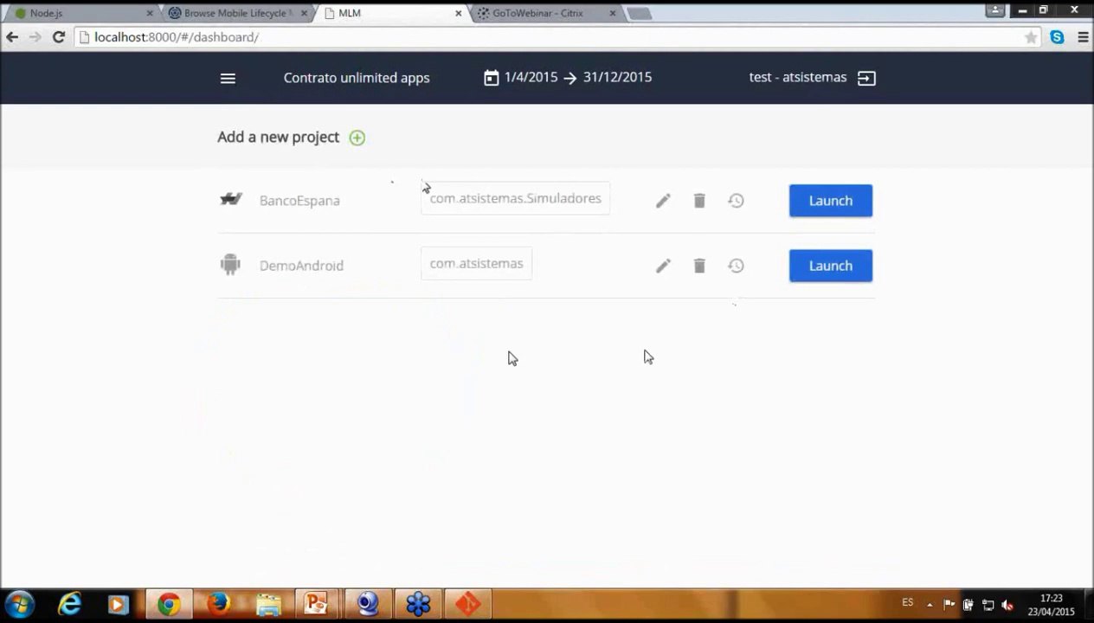
Examine the tasks under Construcción, QA and Empaquetado y firma in DemoAndroid's 23/4/2015 build history, and return to the dashboard
{"action": "left_click", "coordinate": [740, 269]}
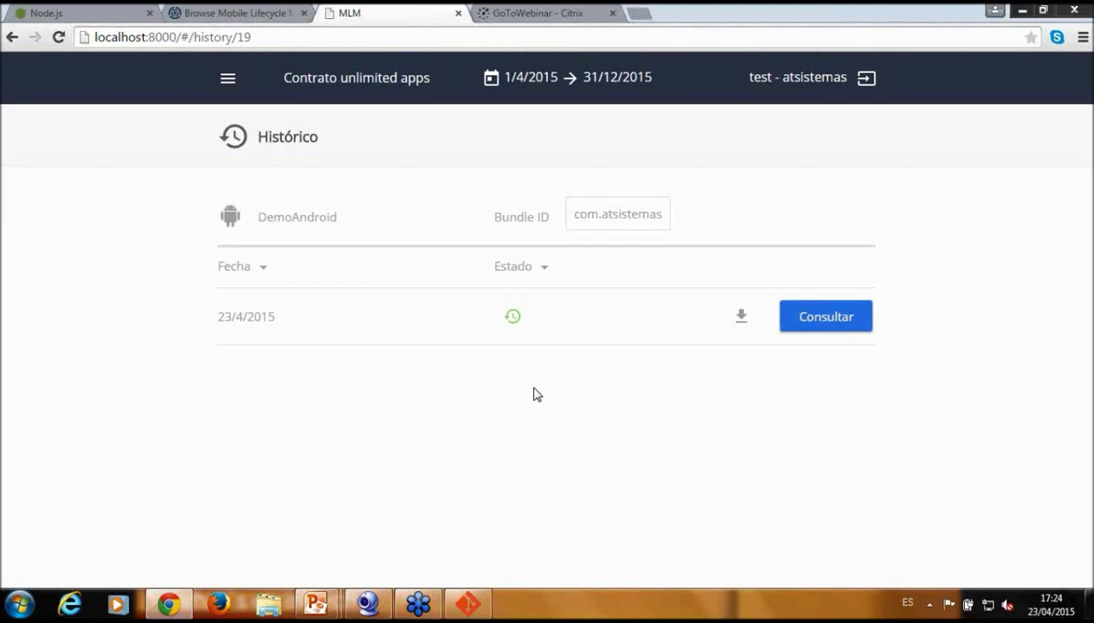
{"action": "left_click", "coordinate": [822, 320]}
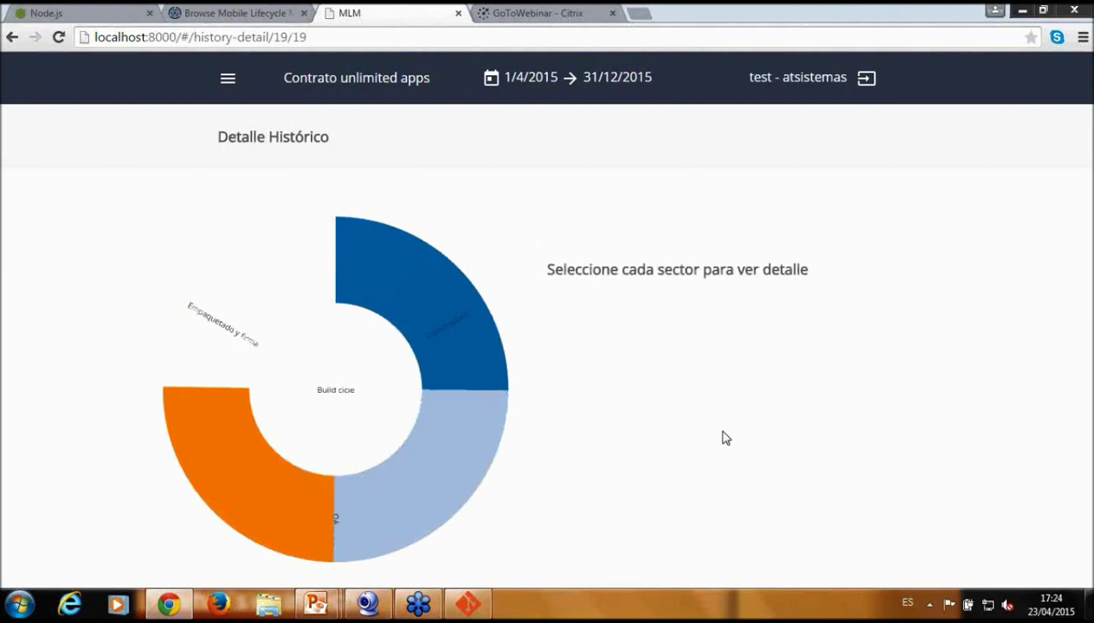
{"action": "left_click", "coordinate": [489, 365]}
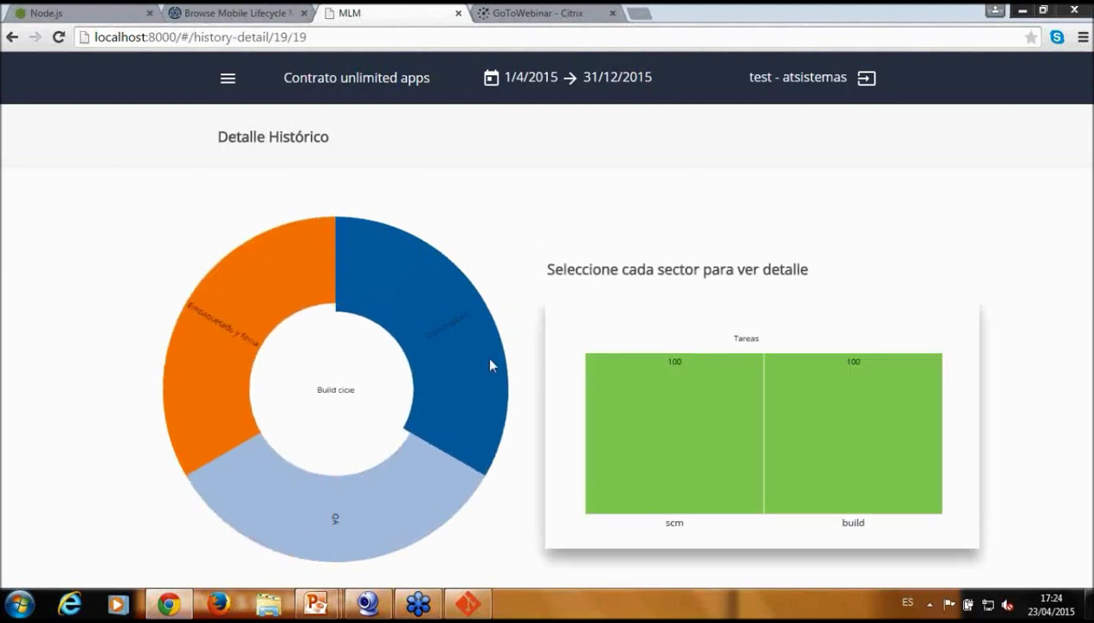
{"action": "left_click", "coordinate": [425, 468]}
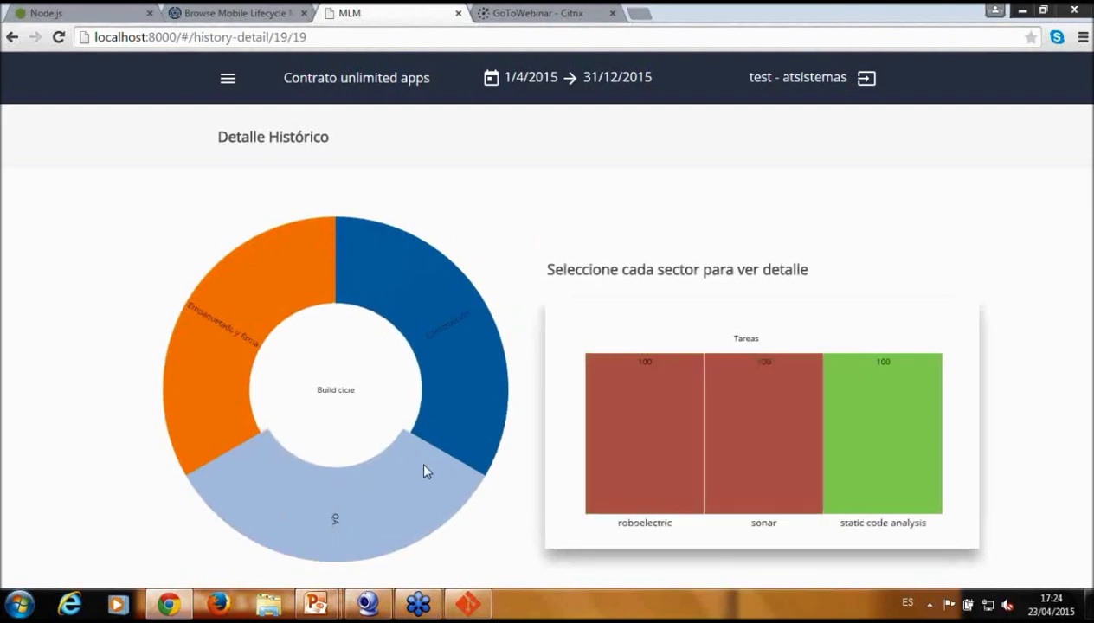
{"action": "left_click", "coordinate": [224, 353]}
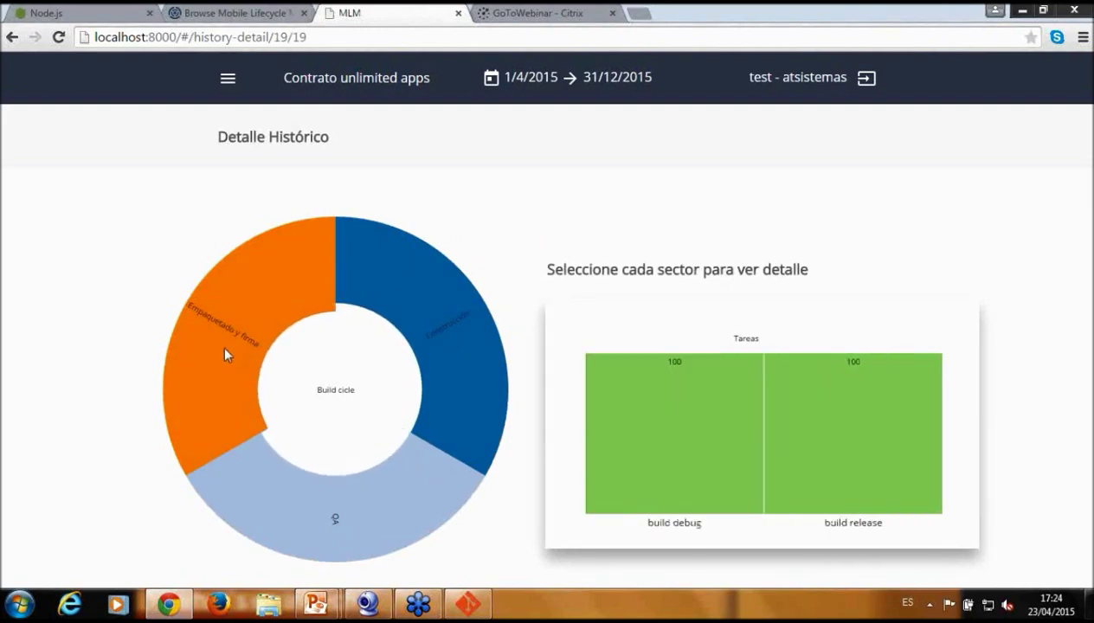
{"action": "left_click", "coordinate": [426, 342]}
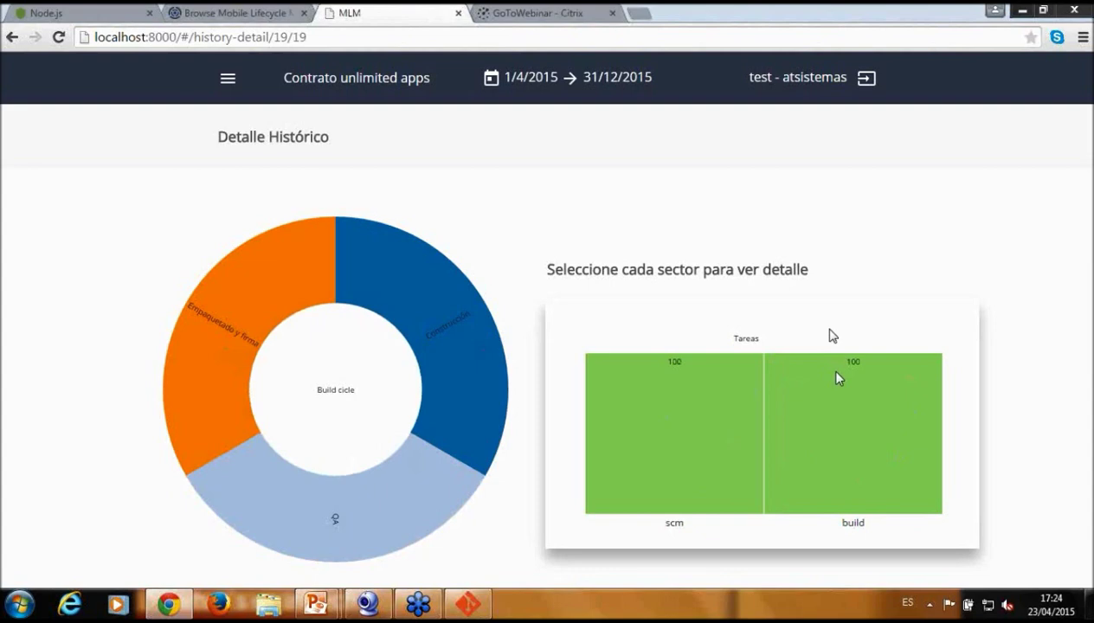
{"action": "left_click", "coordinate": [371, 485]}
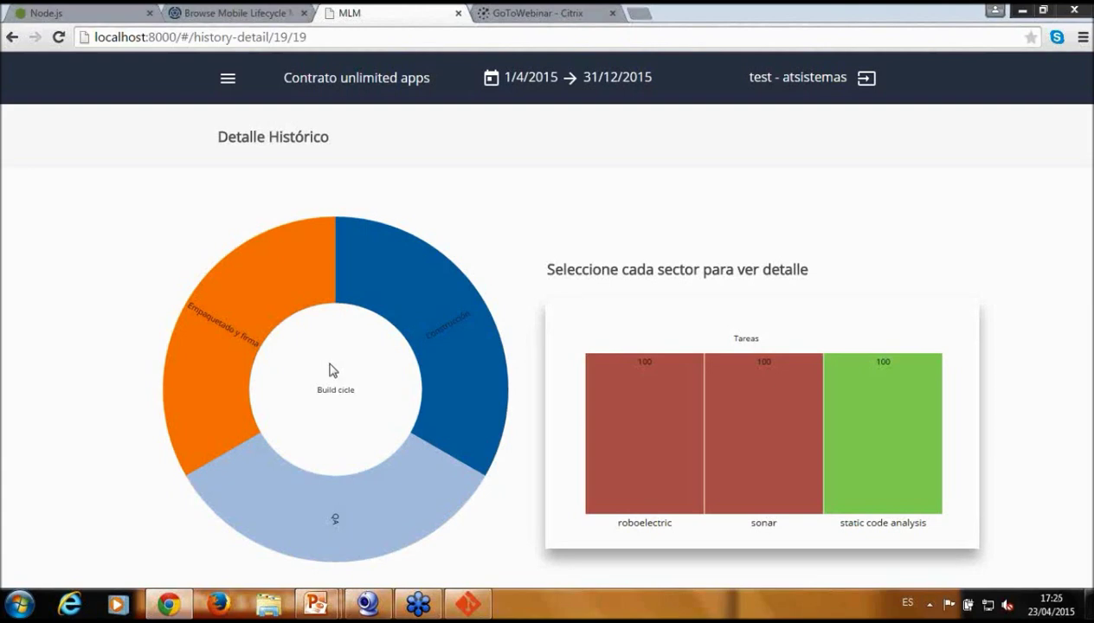
{"action": "left_click", "coordinate": [248, 313]}
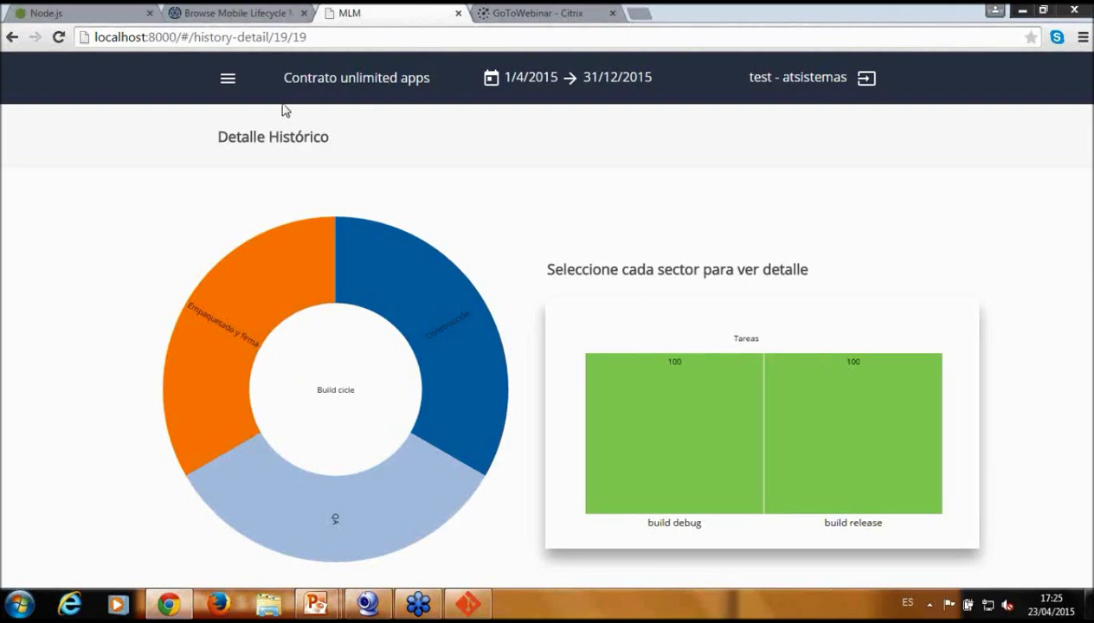
{"action": "left_click", "coordinate": [227, 80]}
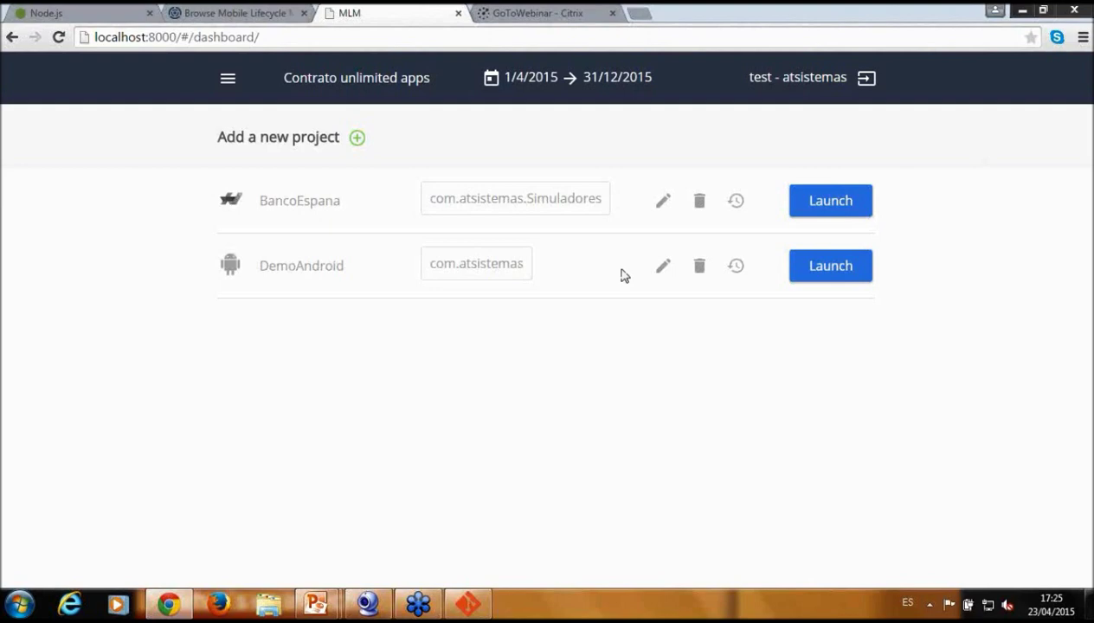
Launch the build of the BancoEspana project
{"action": "left_click", "coordinate": [805, 209]}
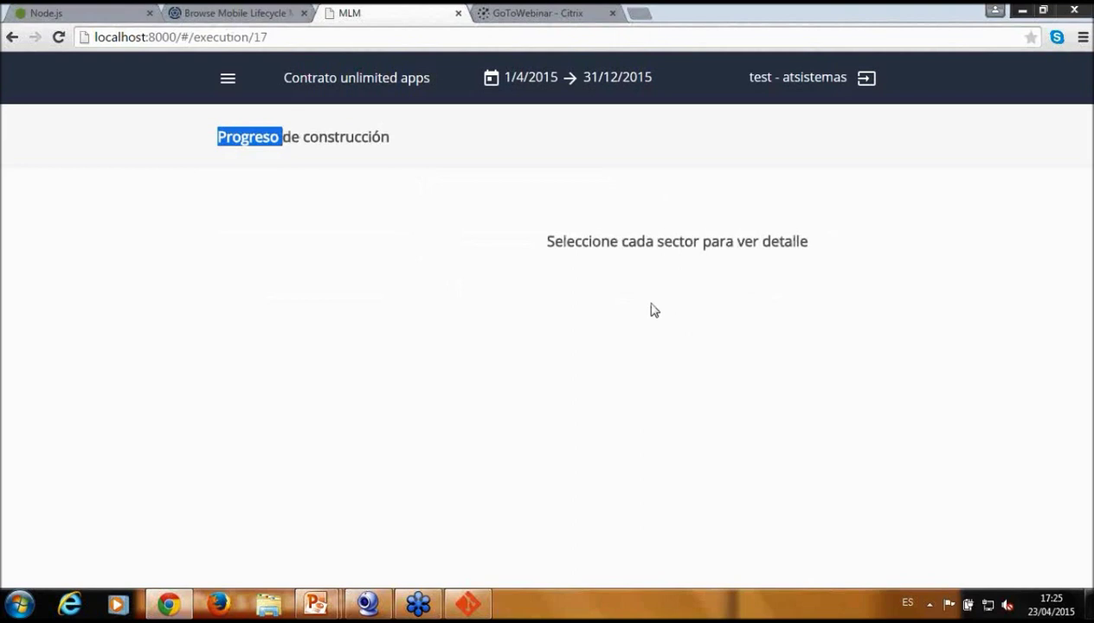
{"action": "left_click", "coordinate": [484, 276]}
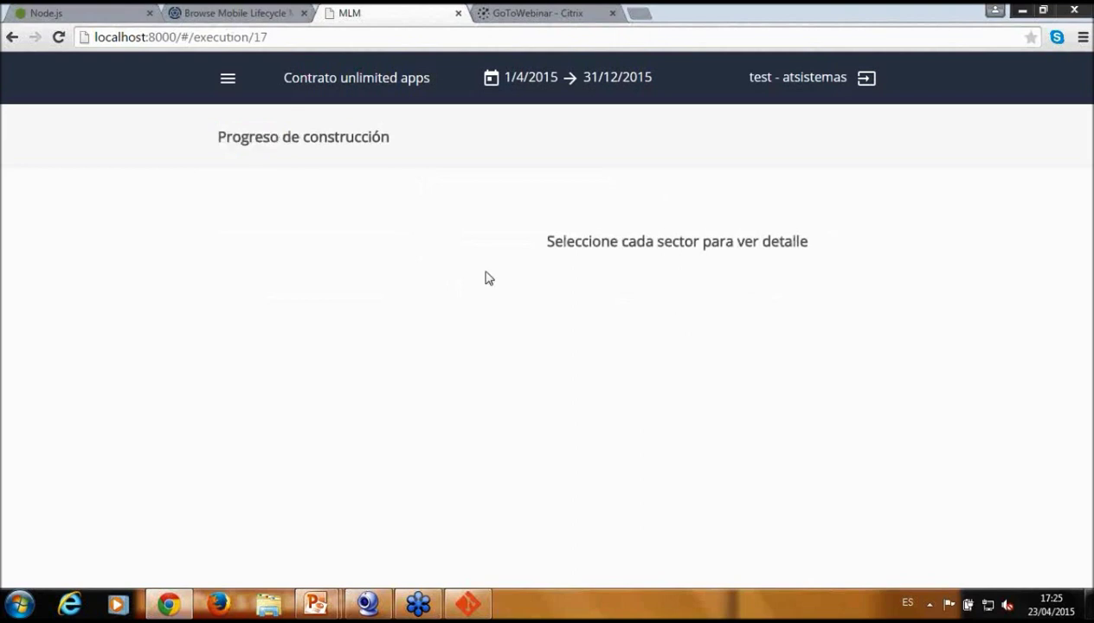
{"action": "left_click", "coordinate": [228, 81]}
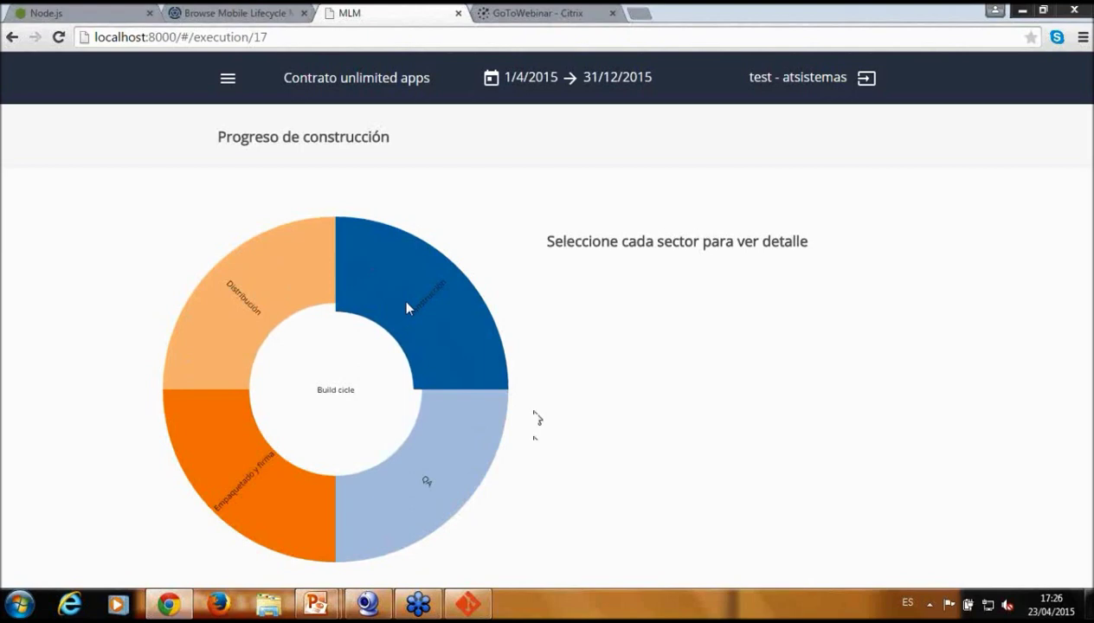
View the tasks of the Distribución, Construcción, QA and Empaquetado y firma sectors in BancoEspana's build progress, and return to the dashboard
{"action": "left_click", "coordinate": [284, 288]}
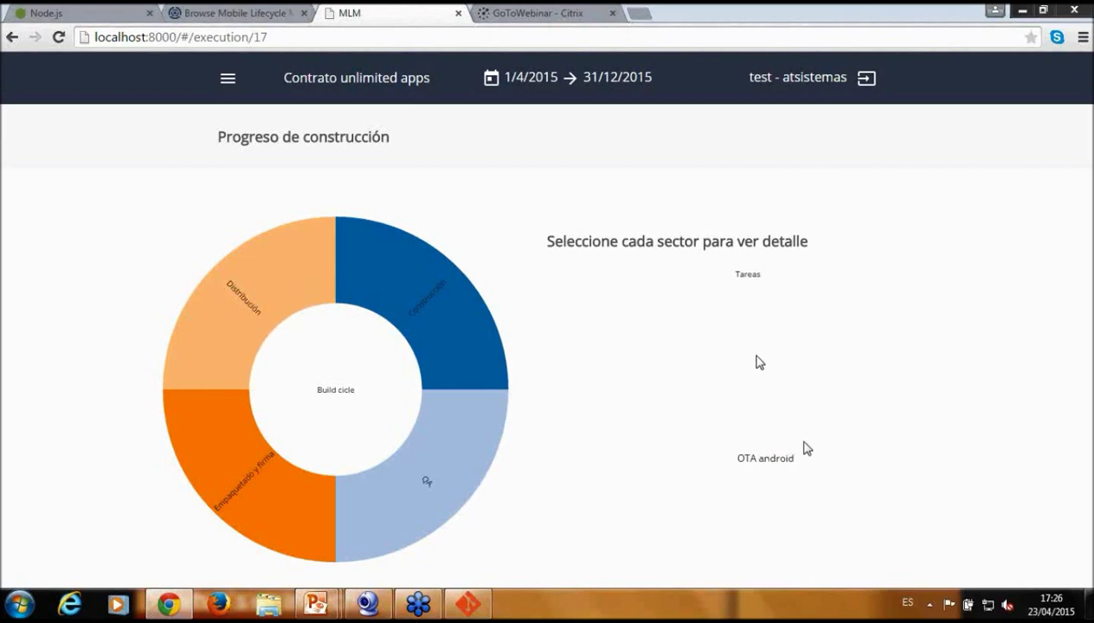
{"action": "left_click", "coordinate": [449, 298]}
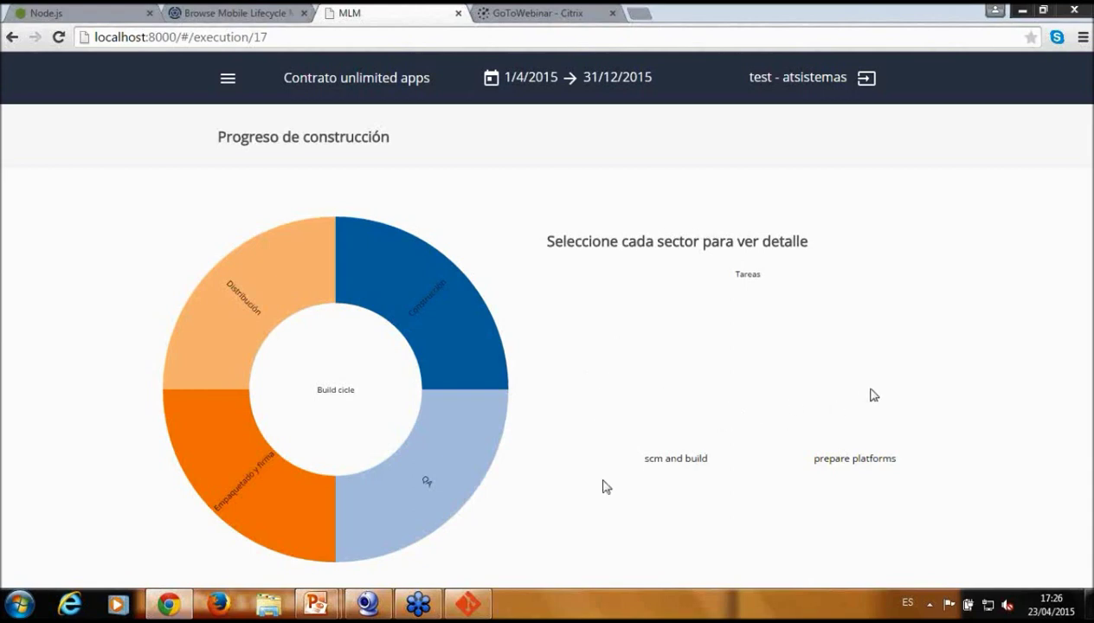
{"action": "left_click", "coordinate": [416, 443]}
{"action": "left_click", "coordinate": [264, 460]}
{"action": "left_click", "coordinate": [241, 299]}
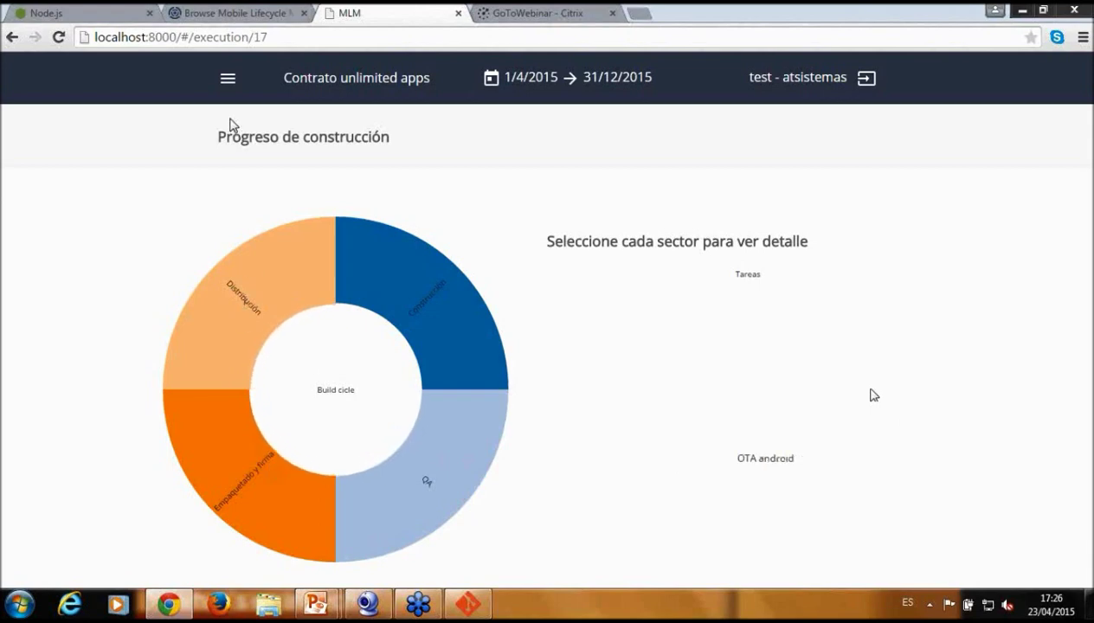
{"action": "left_click", "coordinate": [228, 81]}
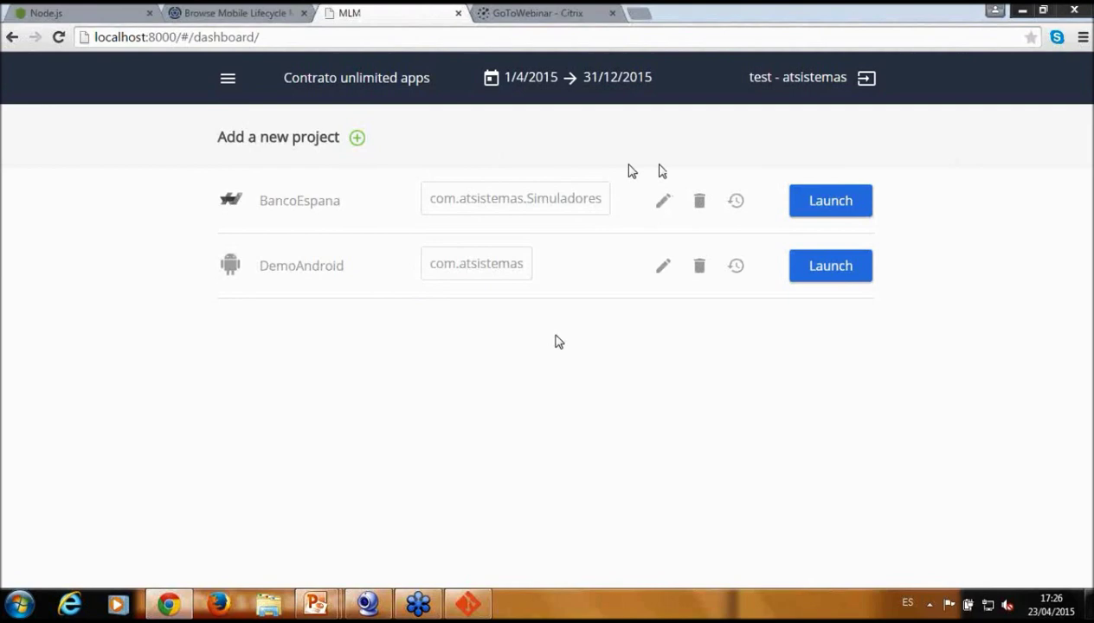
{"action": "double_click", "coordinate": [302, 197]}
{"action": "left_click", "coordinate": [475, 322]}
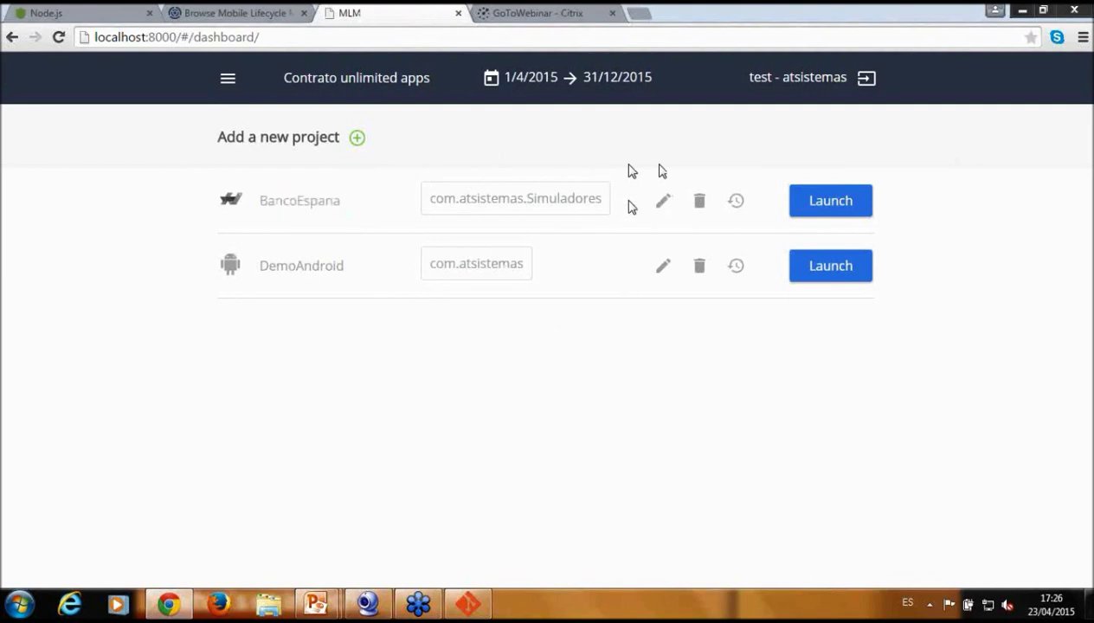
Deactivate the DemoAndroid project from the dashboard and activate it again
{"action": "left_click", "coordinate": [700, 266]}
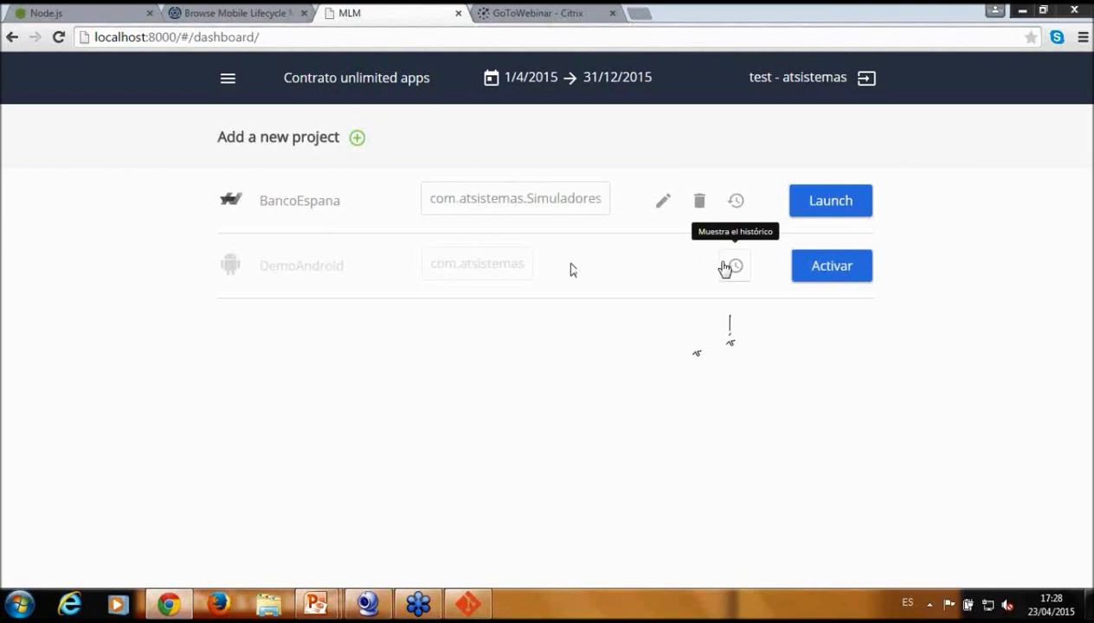
{"action": "left_click", "coordinate": [836, 267]}
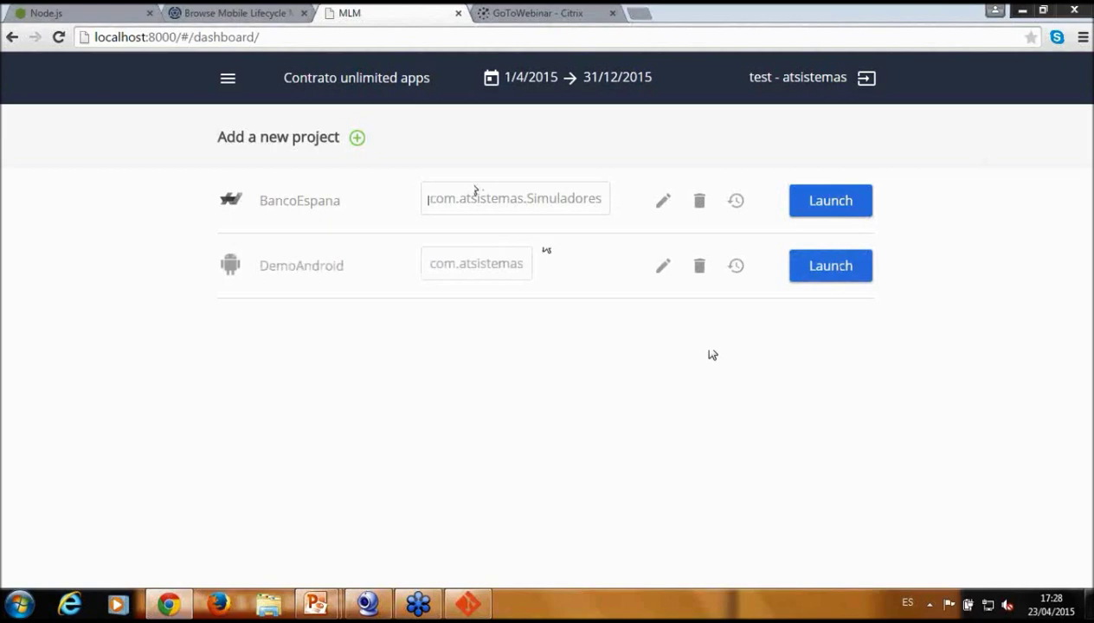
Launch BancoEspana again to show its build progress chart, and return to the dashboard
{"action": "left_click", "coordinate": [833, 202]}
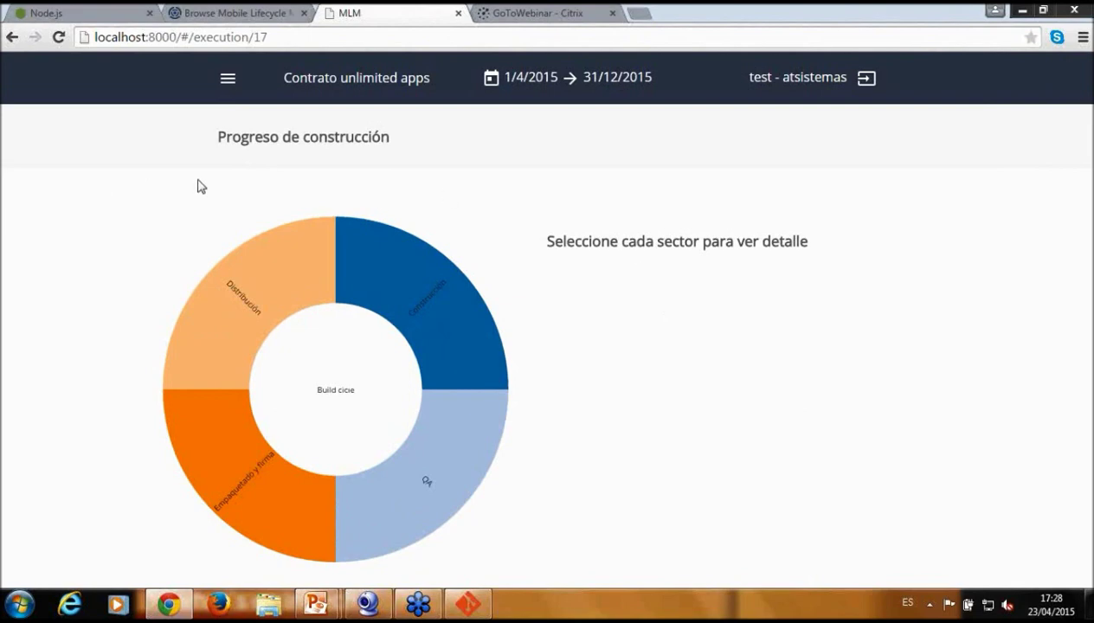
{"action": "left_click", "coordinate": [232, 80]}
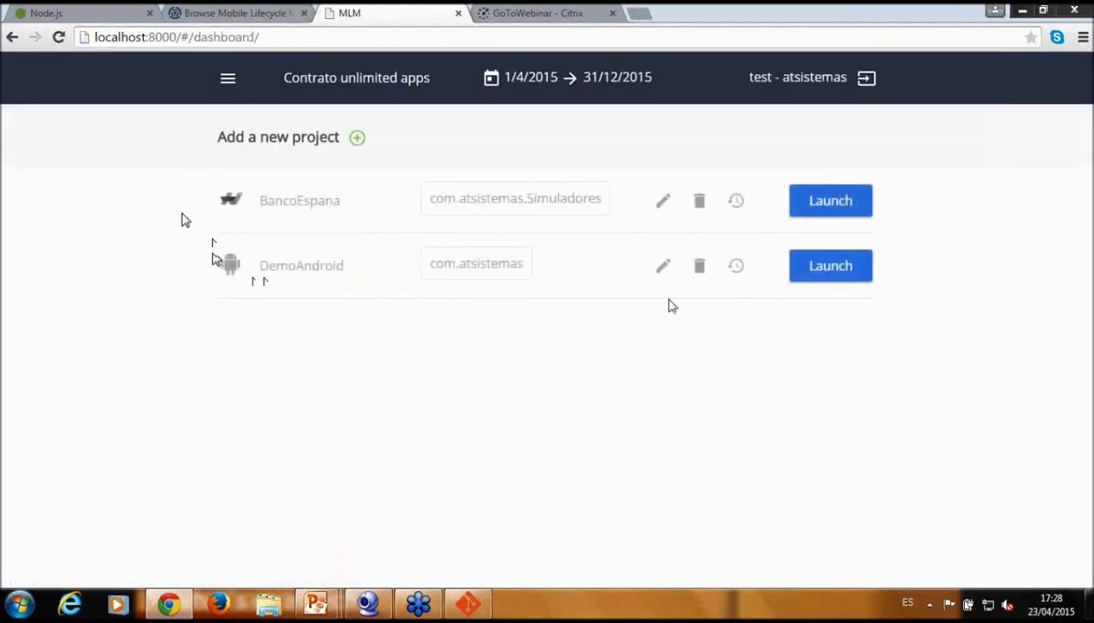
Open BancoEspana's 23/4/2015 history entry and examine the tasks under Construcción, QA and Empaquetado y firma
{"action": "left_click", "coordinate": [736, 202]}
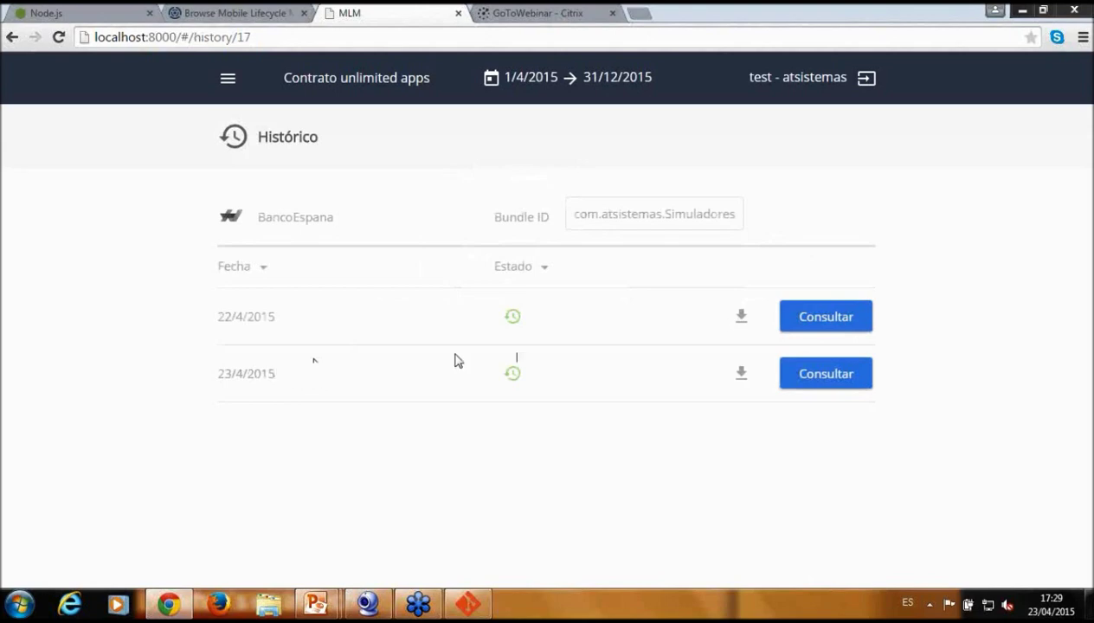
{"action": "left_click", "coordinate": [833, 374]}
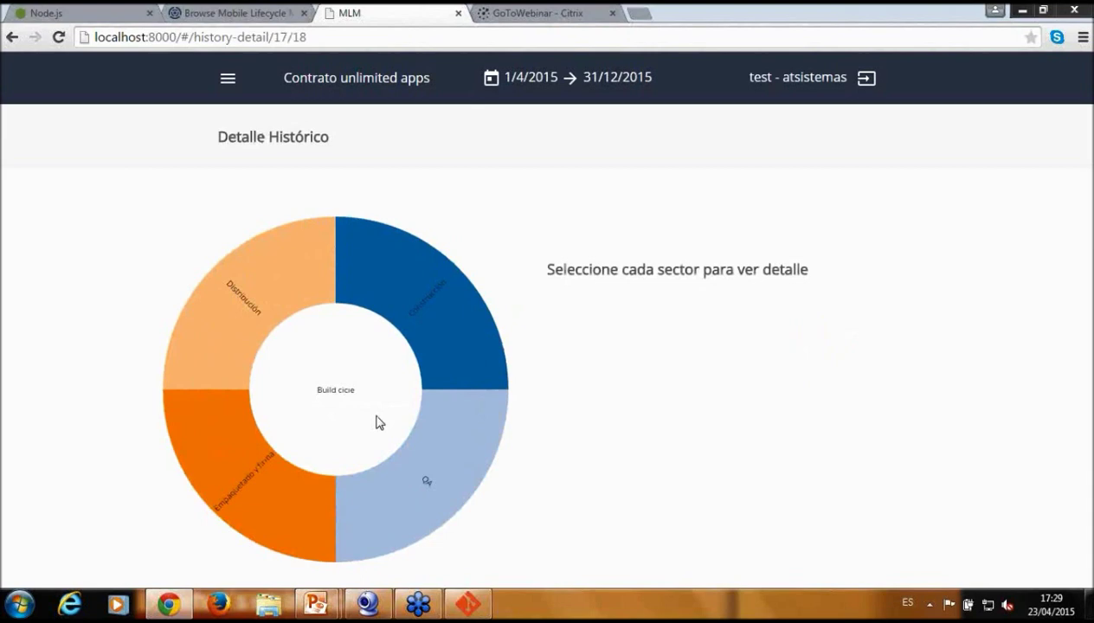
{"action": "left_click", "coordinate": [432, 336]}
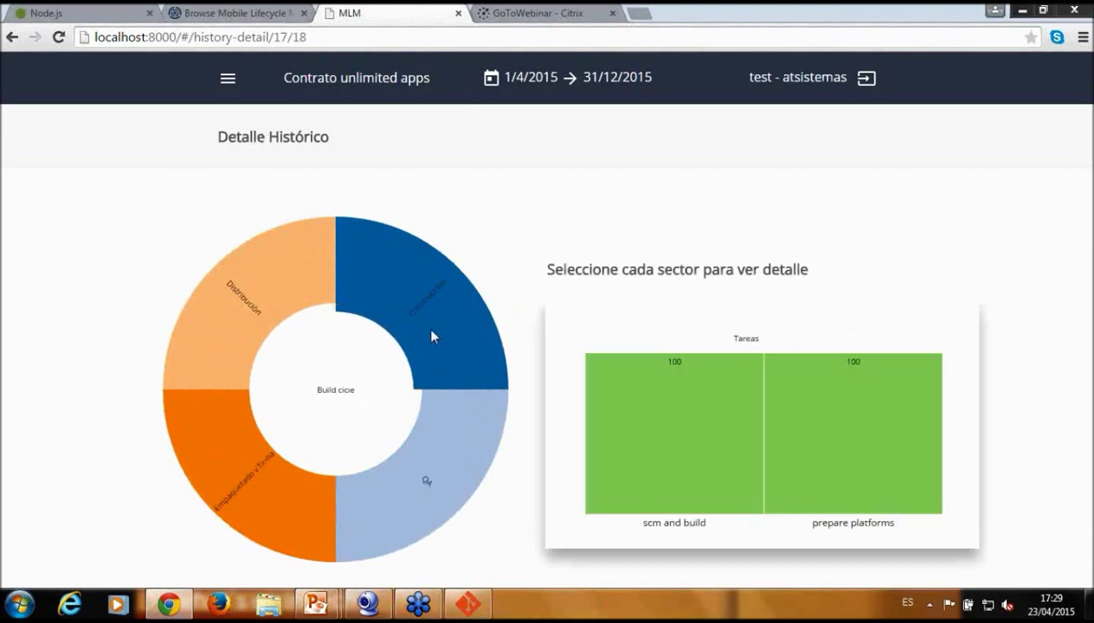
{"action": "left_click", "coordinate": [466, 407]}
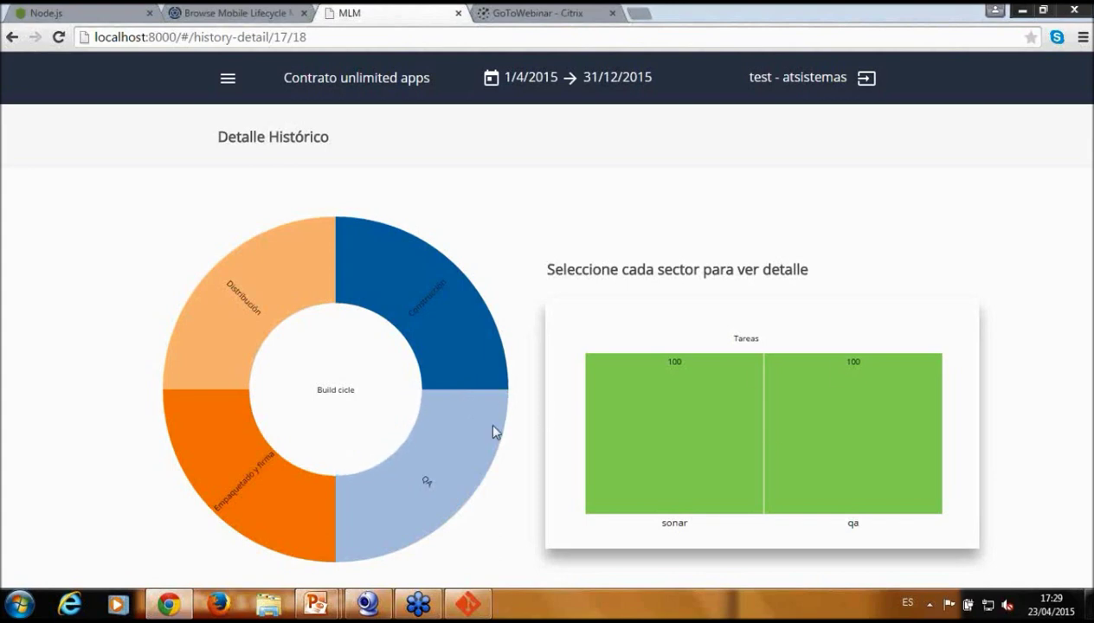
{"action": "left_click", "coordinate": [270, 463]}
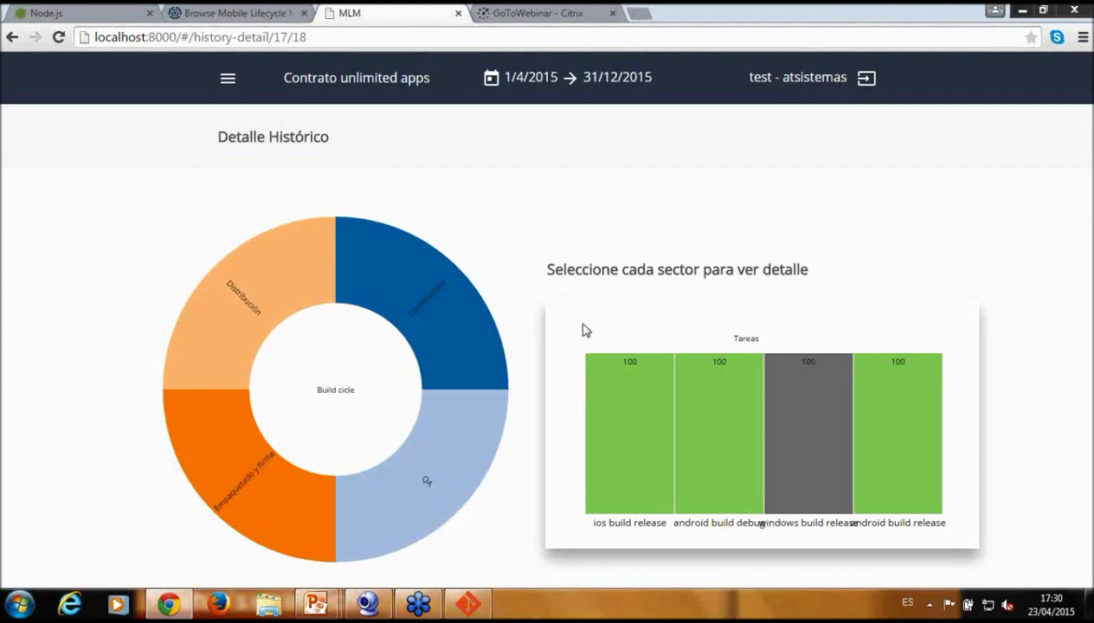
View the tasks of the Distribución sector in BancoEspana's history detail, and return to the dashboard
{"action": "left_click", "coordinate": [228, 300]}
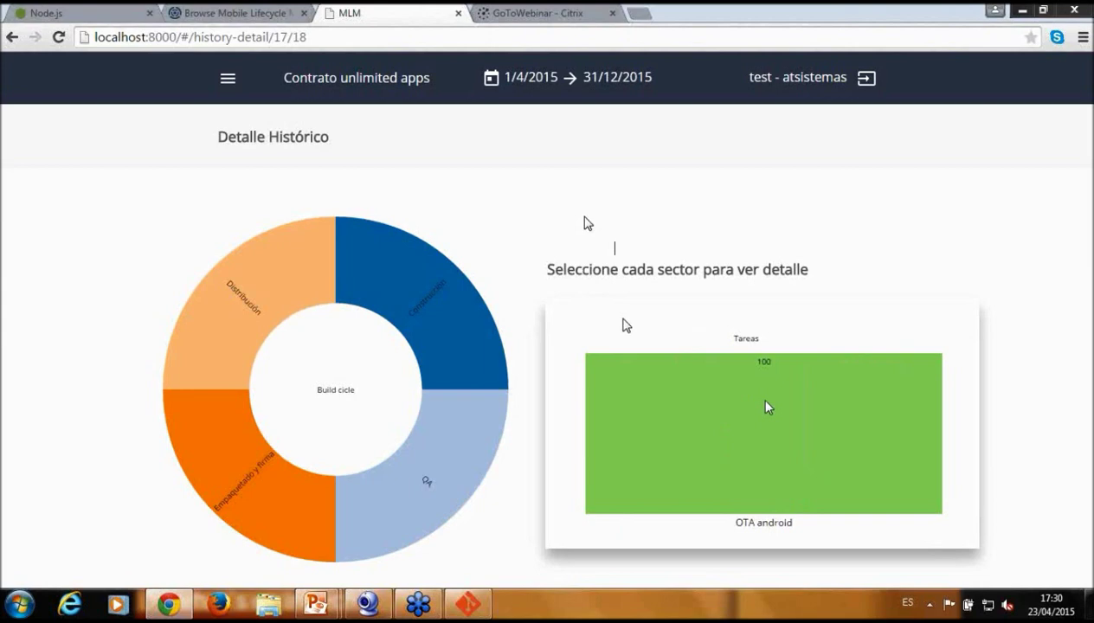
{"action": "left_click", "coordinate": [228, 80]}
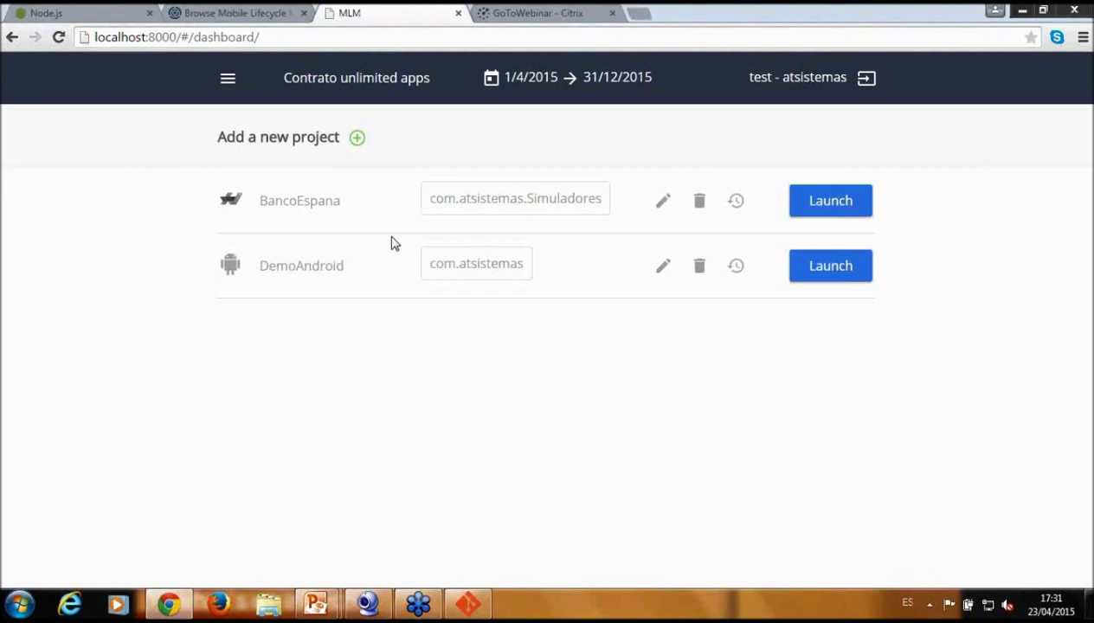
Show the platform choices for adding a new project, and dismiss the selection without choosing one
{"action": "left_click", "coordinate": [312, 144]}
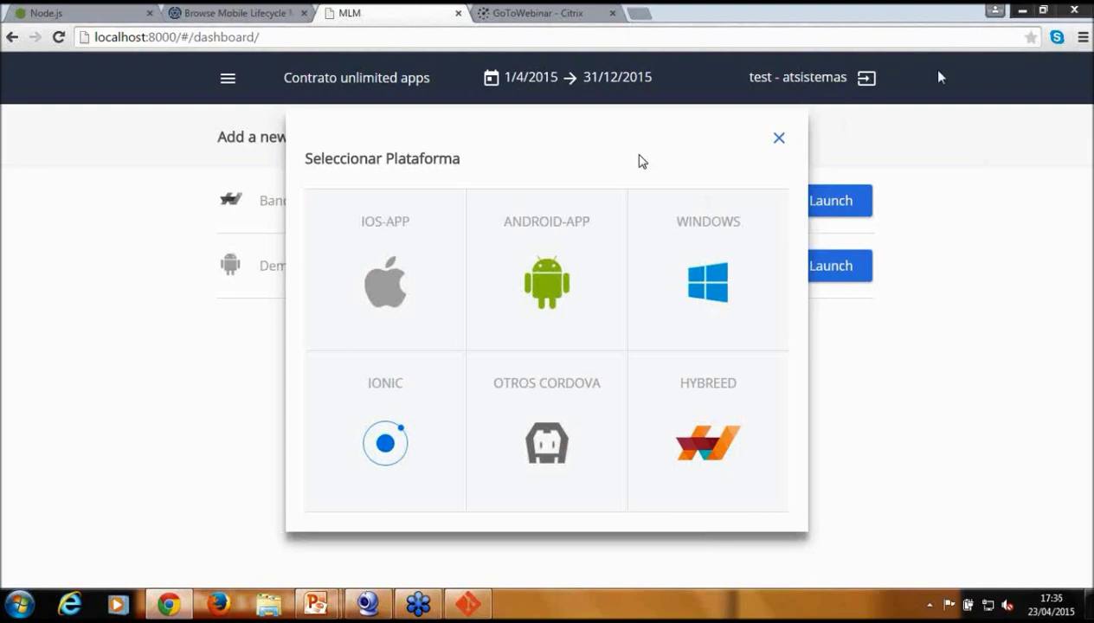
{"action": "left_click", "coordinate": [921, 117]}
Switch to ArcSoft WebCam Companion, show the phone running the app in full screen, and leave the full-screen view
{"action": "key", "text": "alt+Tab"}
{"action": "key", "text": "Tab"}
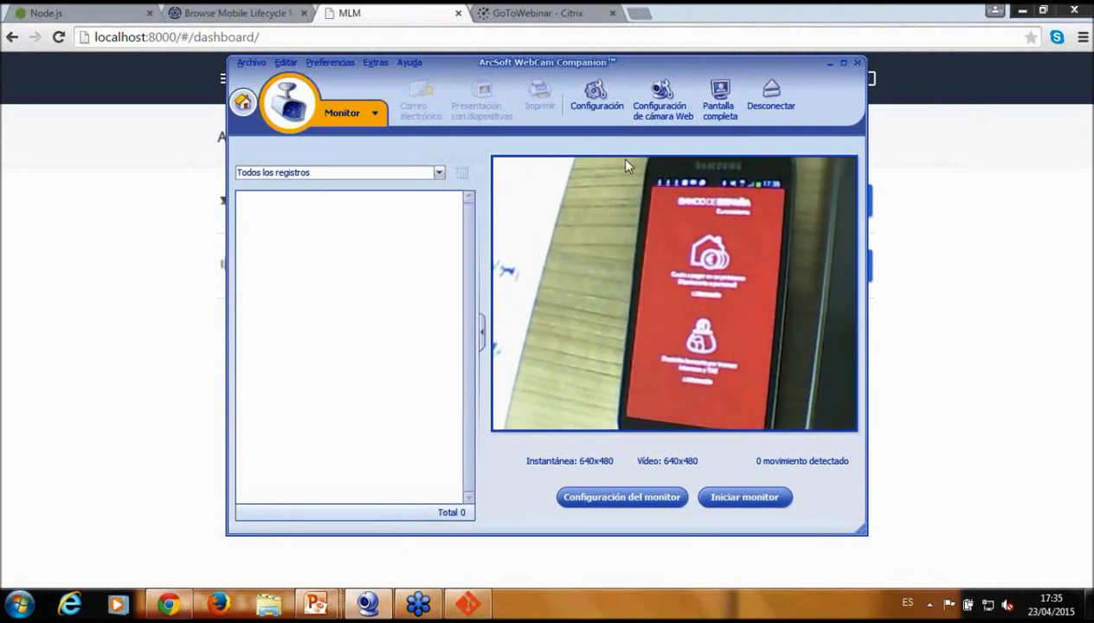
{"action": "left_click", "coordinate": [720, 94]}
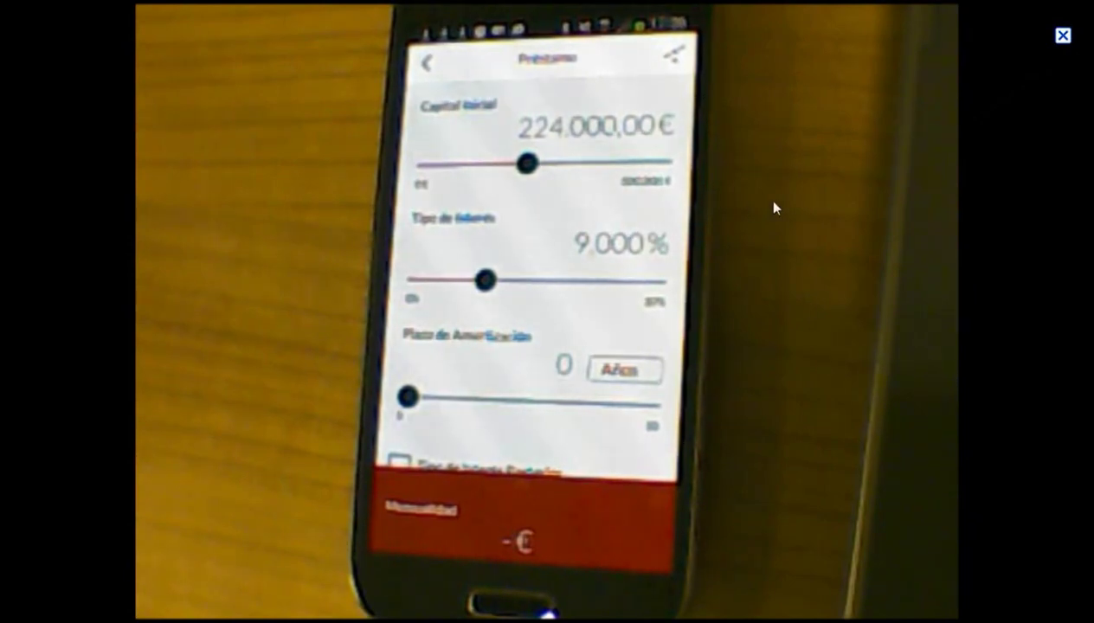
{"action": "key", "text": "Escape"}
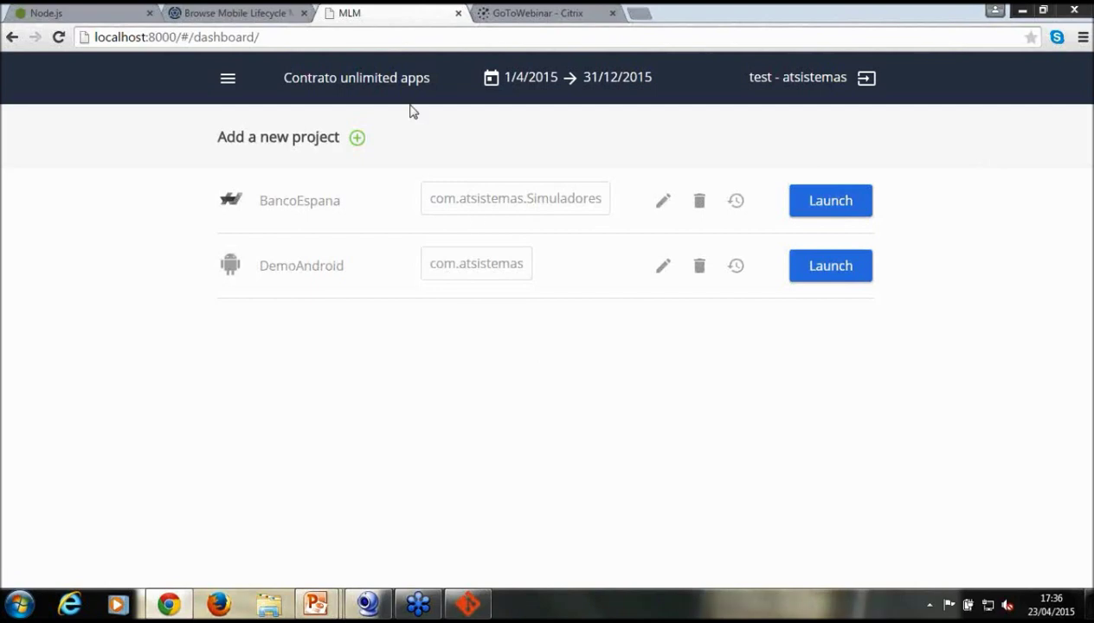
Download the package of BancoEspana's 22/4/2015 build from its history and open Application.zip, dismissing the WinRAR licence reminder
{"action": "left_click", "coordinate": [228, 79]}
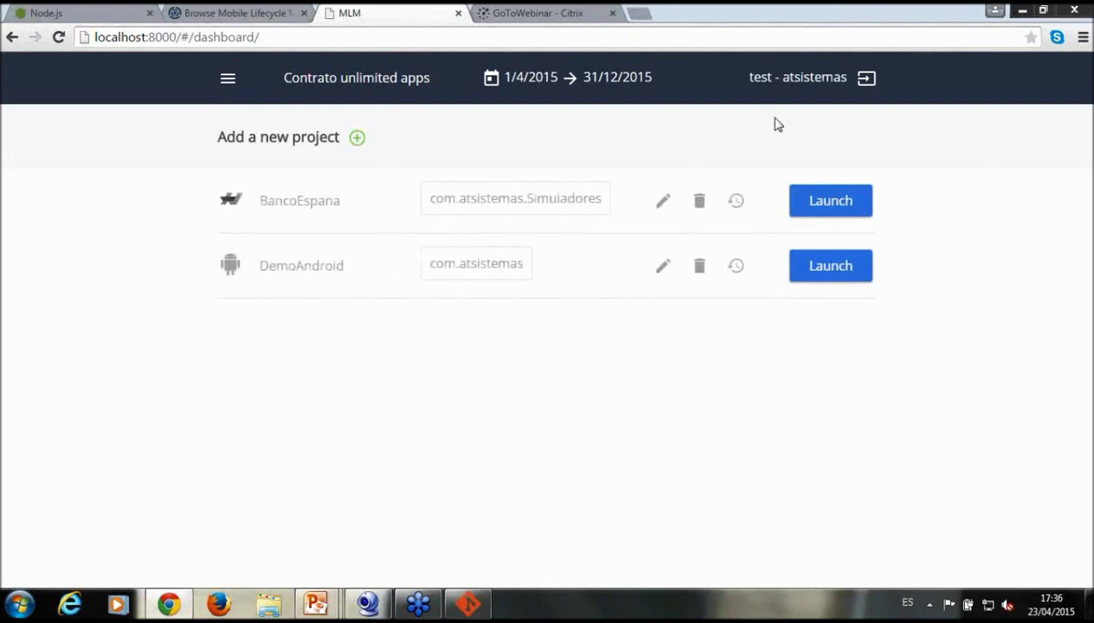
{"action": "left_click", "coordinate": [731, 203]}
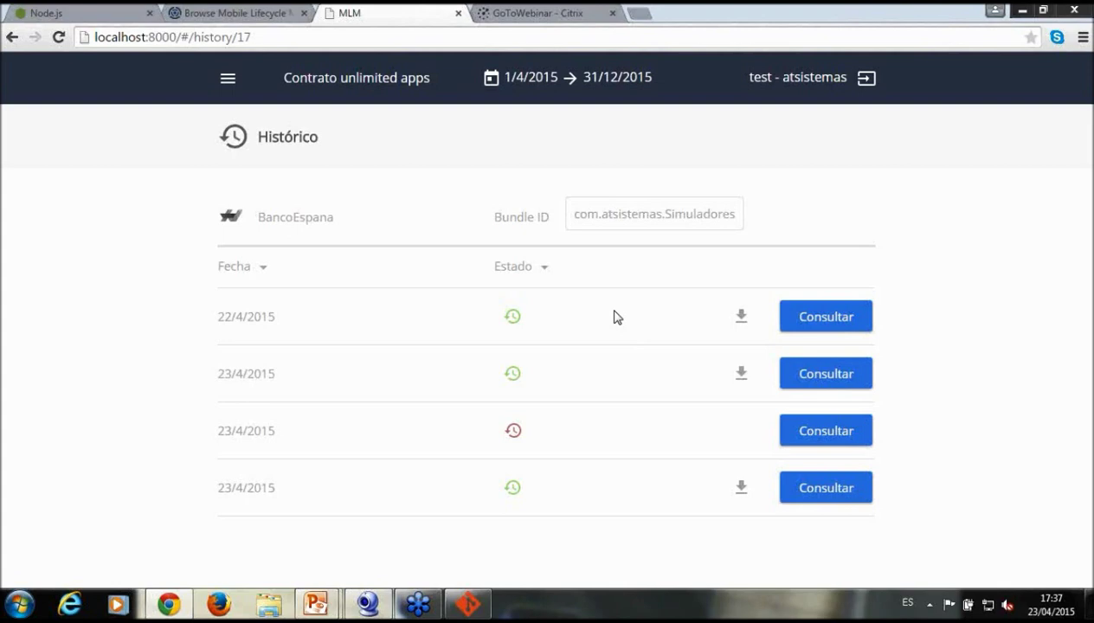
{"action": "left_click", "coordinate": [743, 316]}
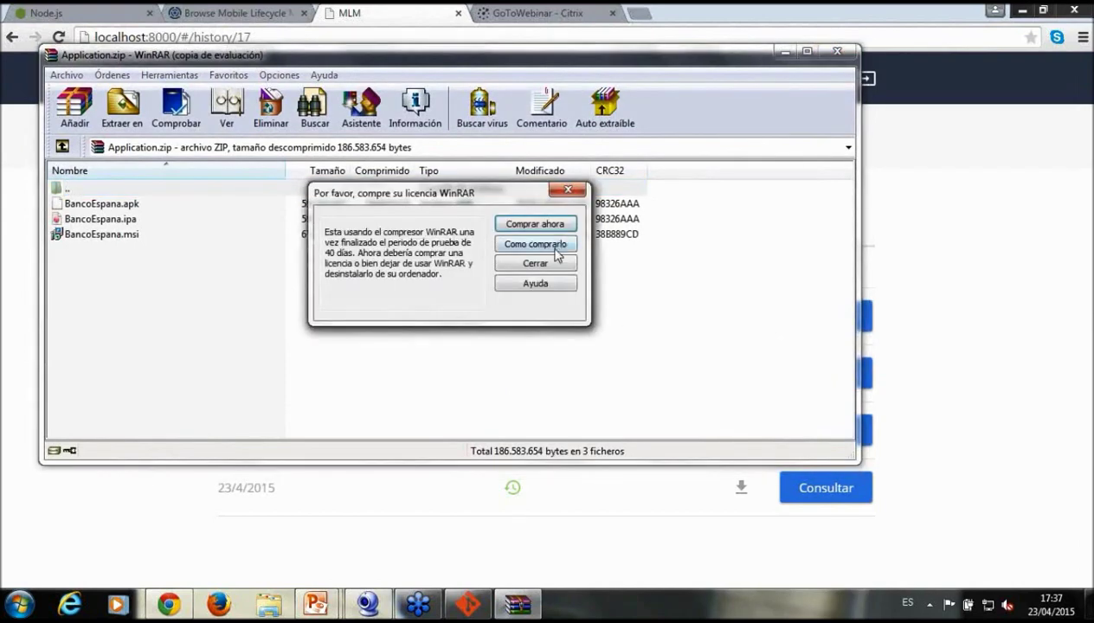
{"action": "left_click", "coordinate": [535, 263]}
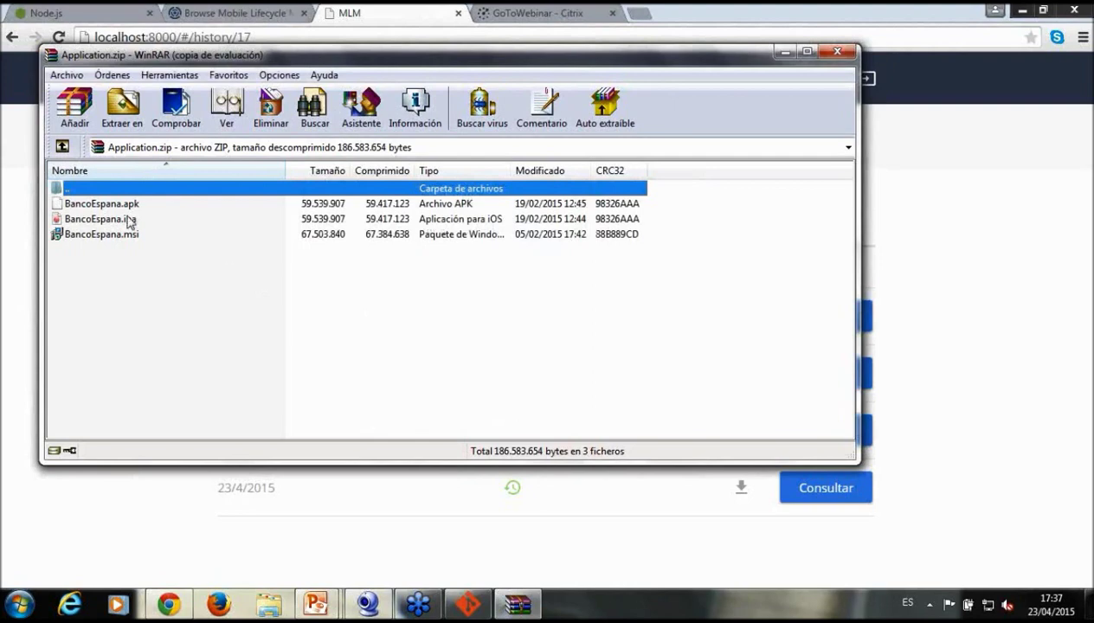
Examine the BancoEspana .apk, .ipa and .msi files inside Application.zip, and close the archive
{"action": "left_click", "coordinate": [131, 246]}
{"action": "left_click", "coordinate": [154, 303]}
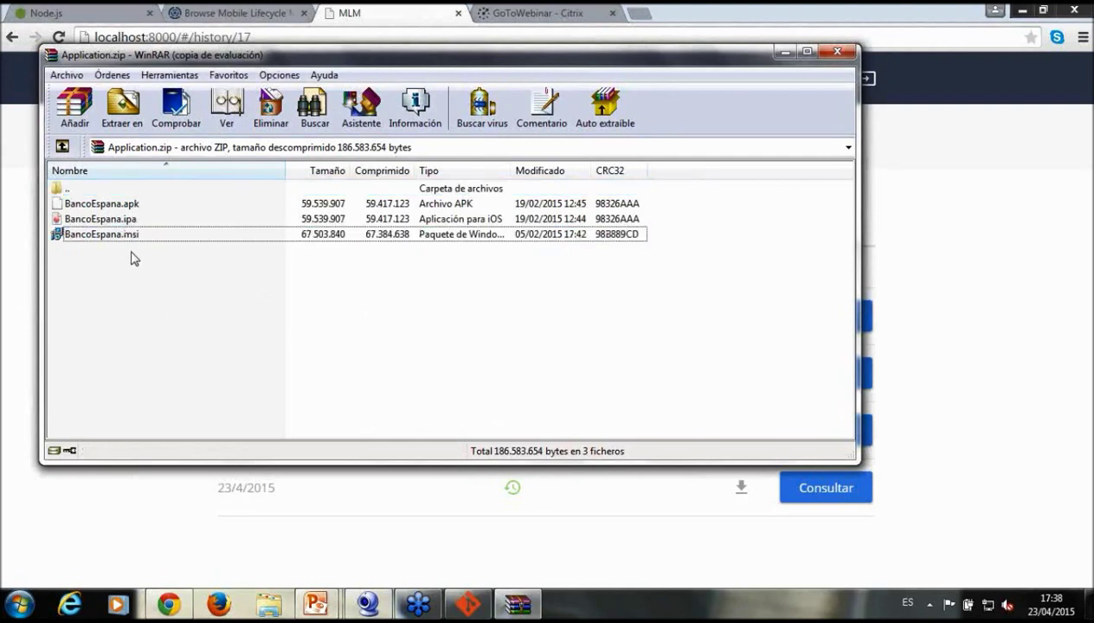
{"action": "left_click", "coordinate": [127, 225]}
{"action": "left_click", "coordinate": [123, 205]}
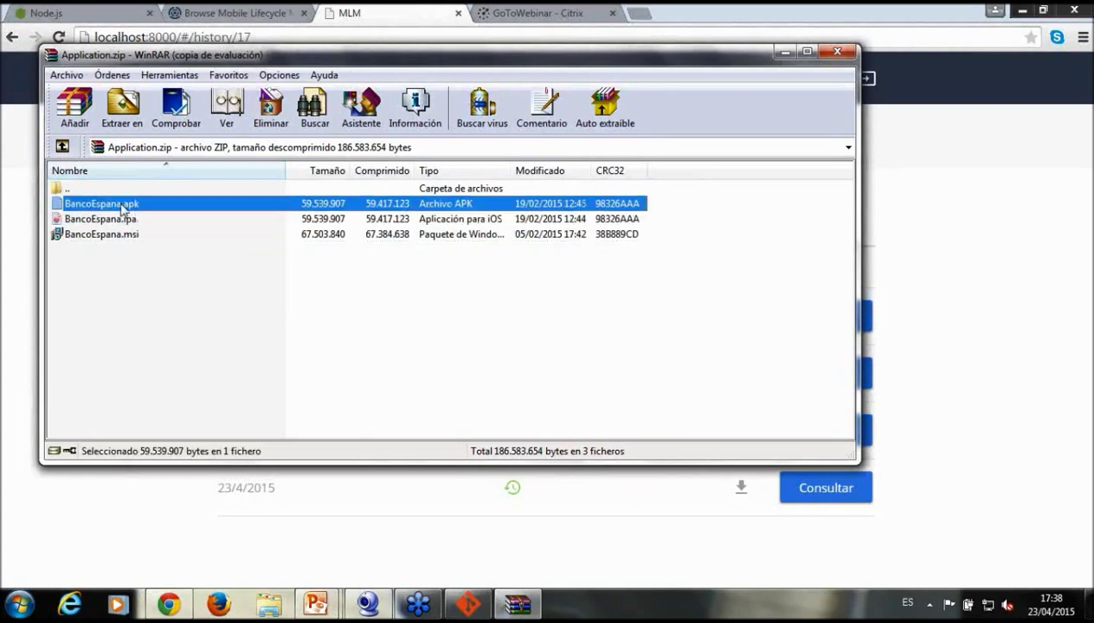
{"action": "left_click", "coordinate": [146, 264]}
{"action": "left_click_drag", "start_coordinate": [310, 67], "coordinate": [386, 125]}
{"action": "left_click", "coordinate": [38, 284]}
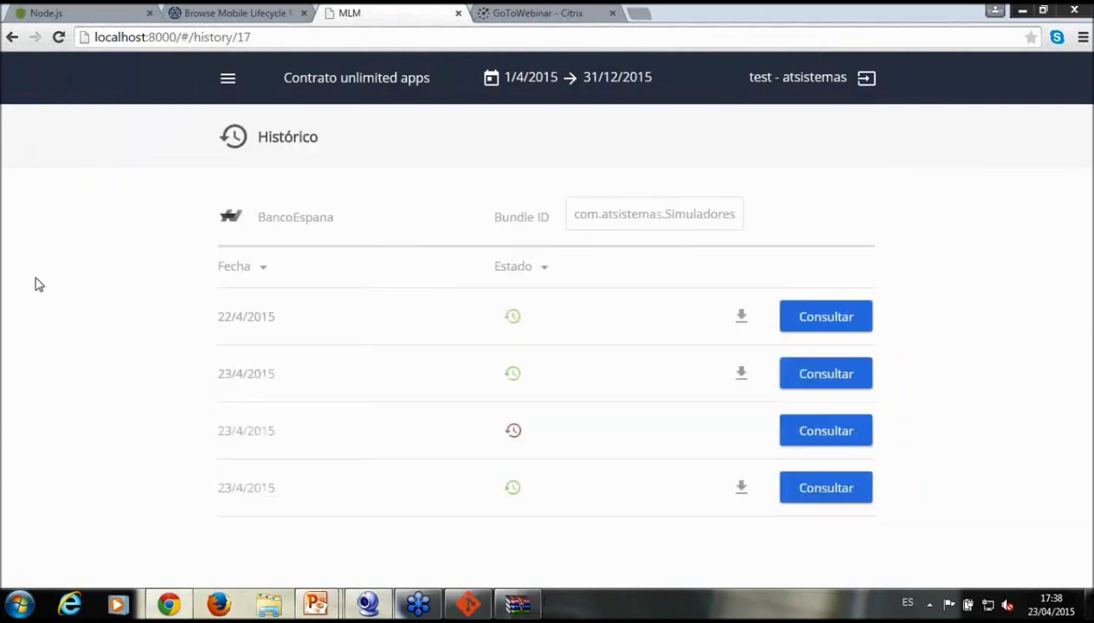
{"action": "left_click", "coordinate": [518, 604]}
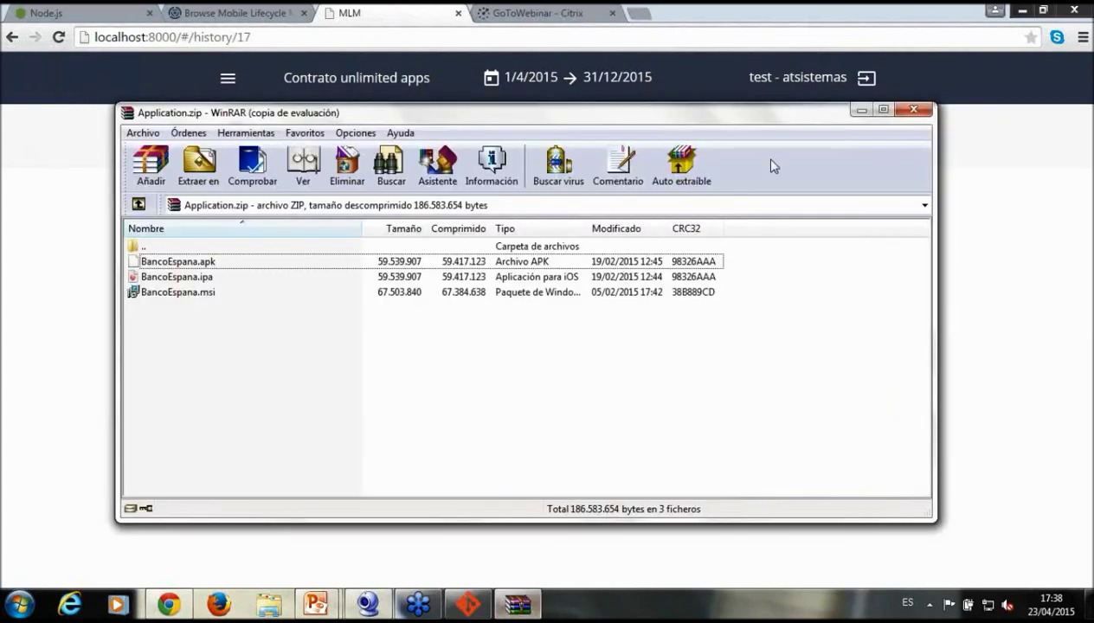
{"action": "left_click", "coordinate": [916, 110]}
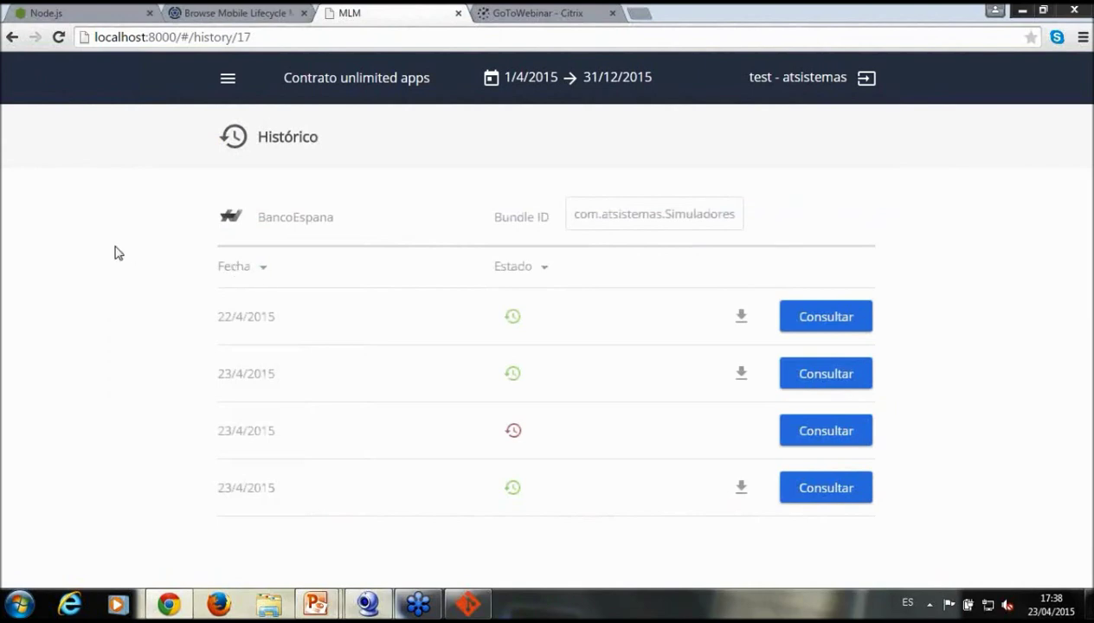
Download DemoAndroid's 23/4/2015 build package from its history, open Application (1).zip to view its contents, and return to the dashboard
{"action": "left_click", "coordinate": [228, 78]}
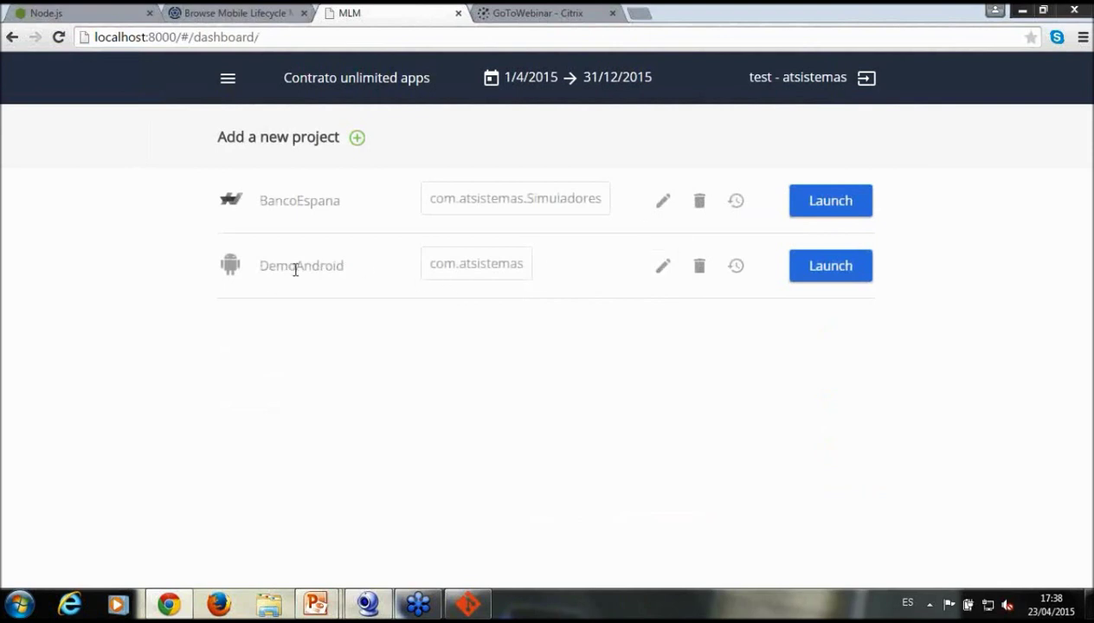
{"action": "left_click", "coordinate": [737, 268]}
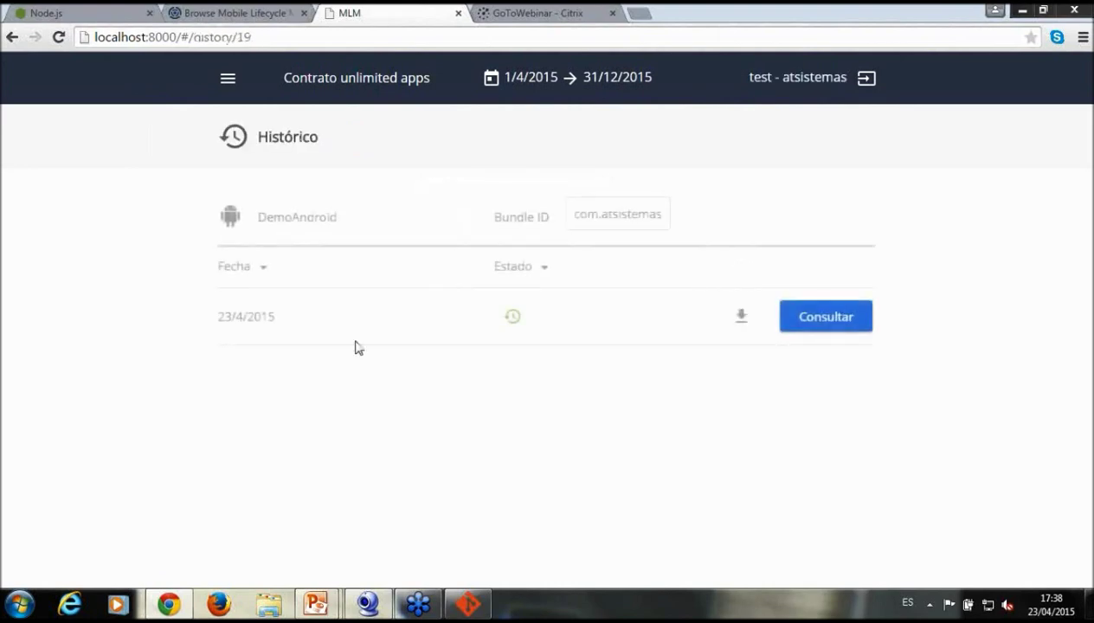
{"action": "left_click", "coordinate": [740, 322]}
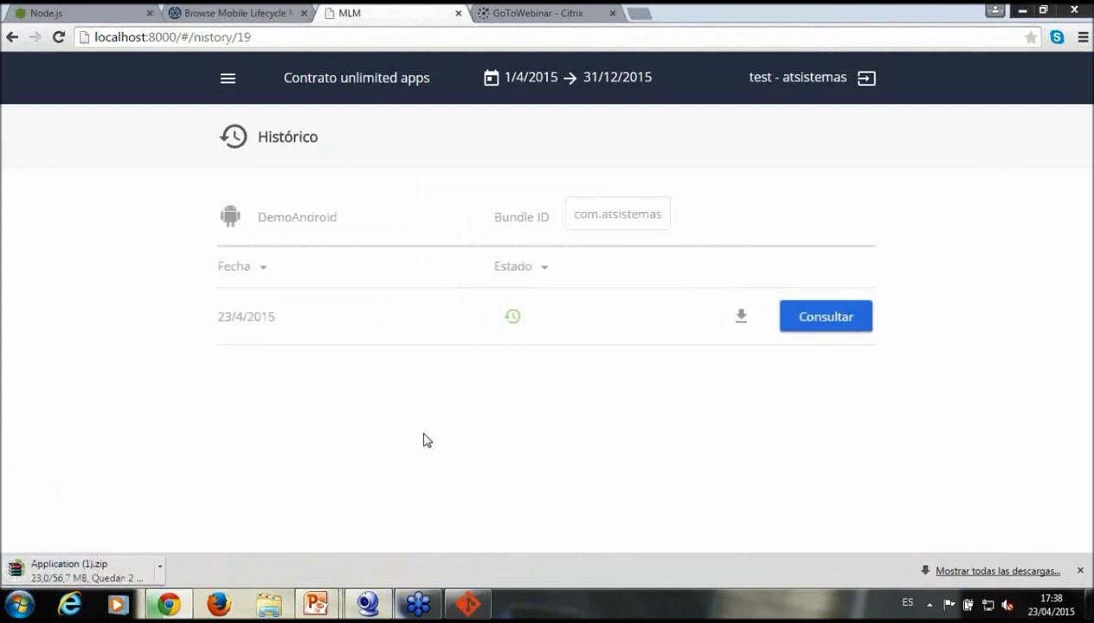
{"action": "left_click", "coordinate": [114, 563]}
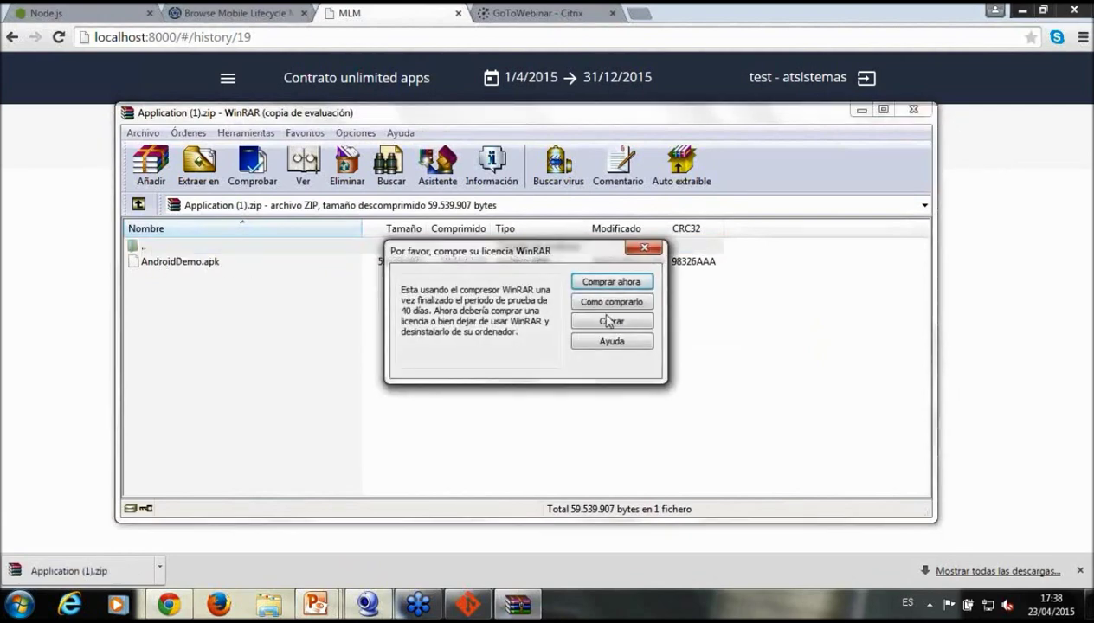
{"action": "left_click", "coordinate": [636, 328]}
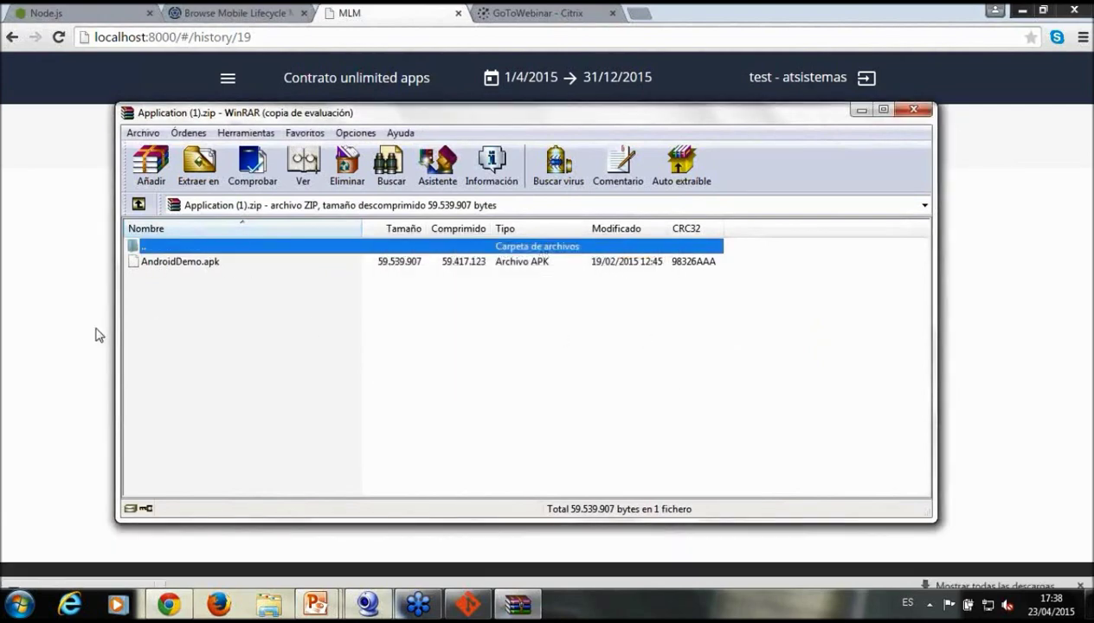
{"action": "left_click", "coordinate": [94, 335]}
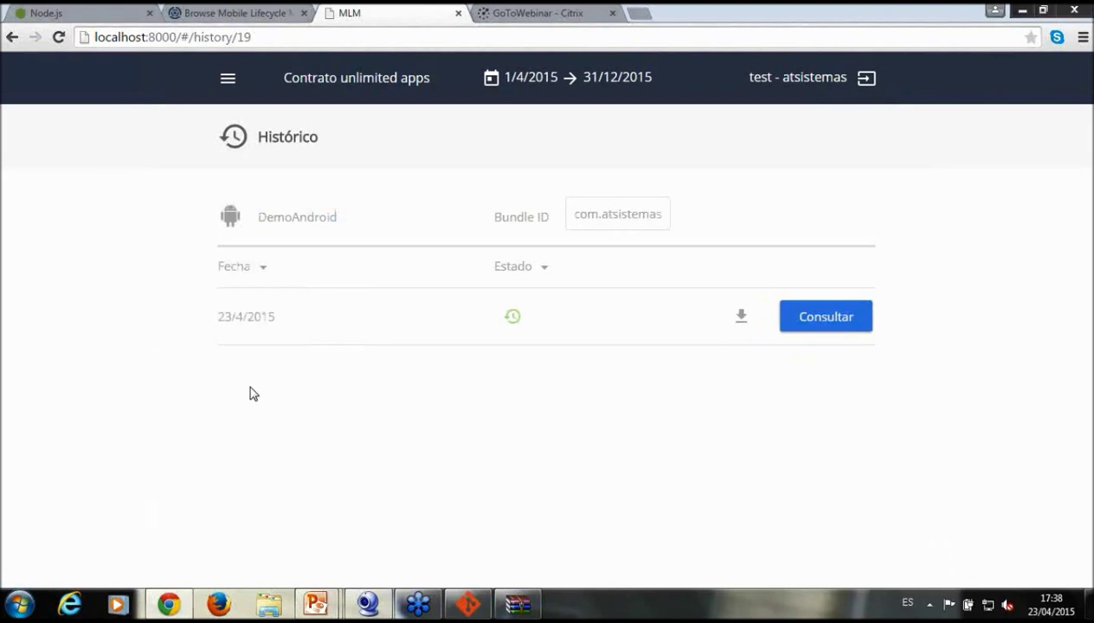
{"action": "left_click", "coordinate": [228, 77]}
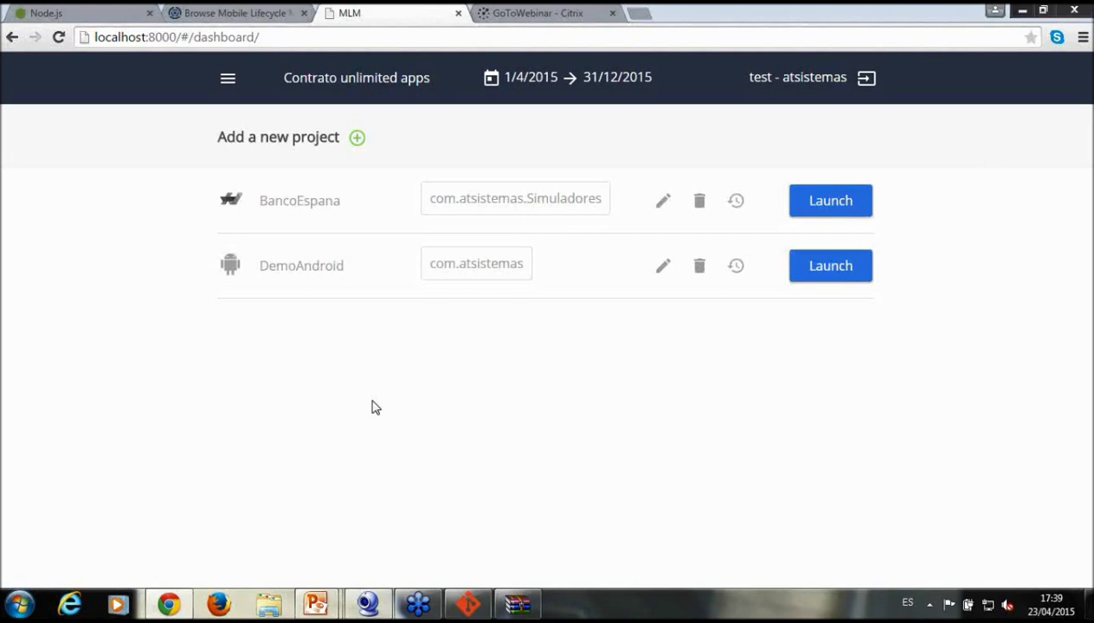
Switch to the PowerPoint slideshow and advance from the Resumen MLM slide to the Contacto MLM slide
{"action": "key", "text": "alt+Tab"}
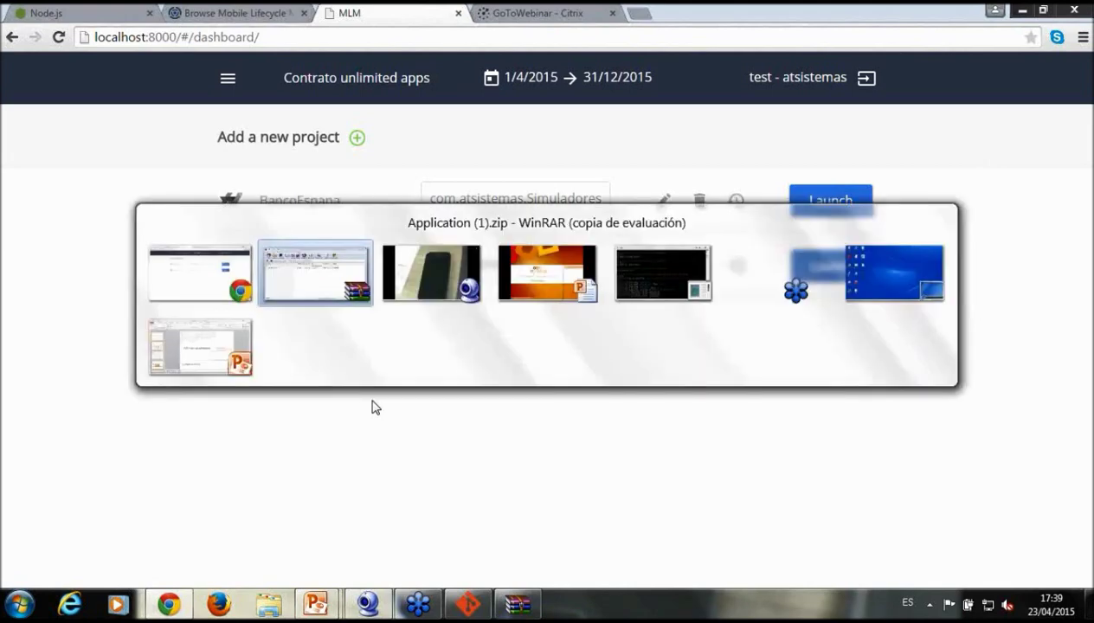
{"action": "key", "text": "alt+Tab"}
{"action": "key", "text": "alt+Tab"}
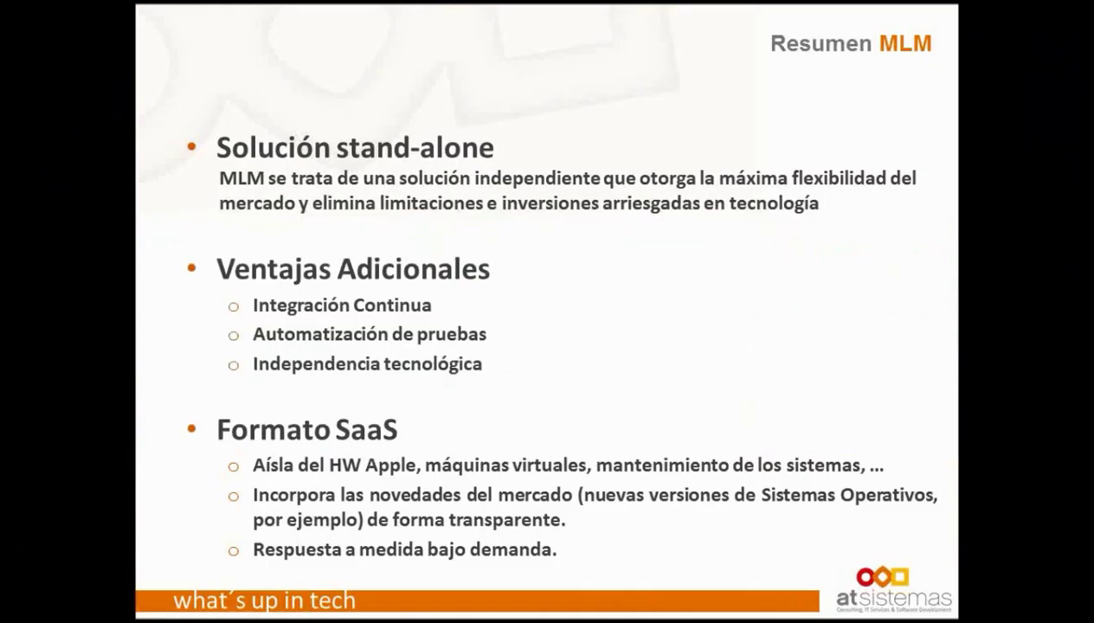
{"action": "key", "text": "Right"}
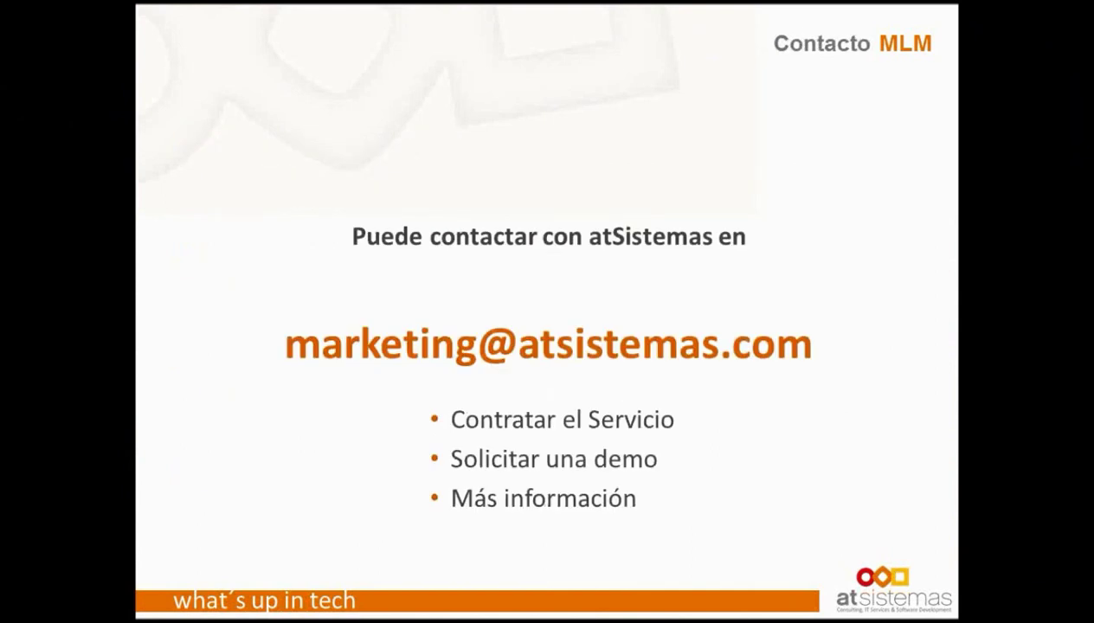